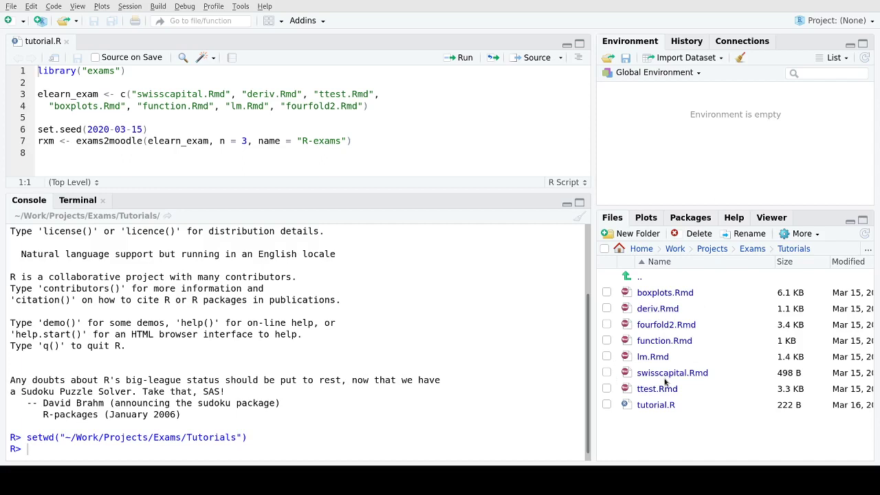
- Run tutorial.R's library(exams), seven-exercise elearn_exam list and set.seed(2020-03-15) lines
left_click(110, 72)
key("ctrl+Return")
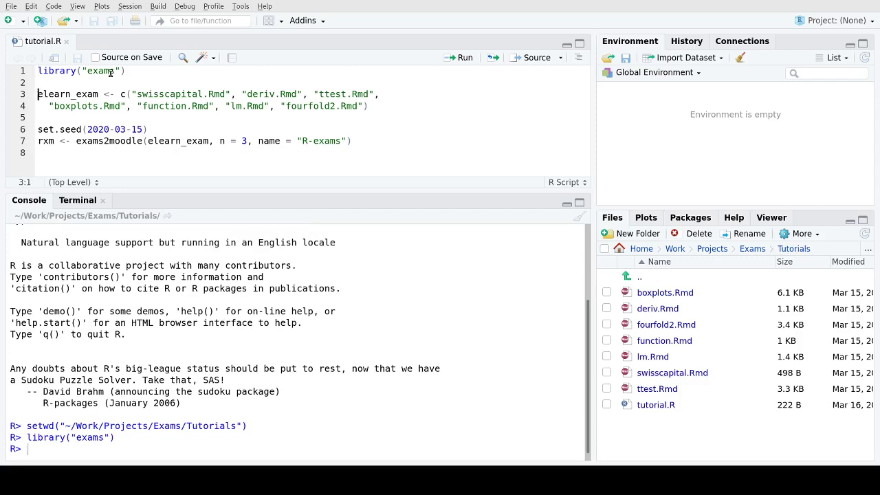
key("ctrl+Return")
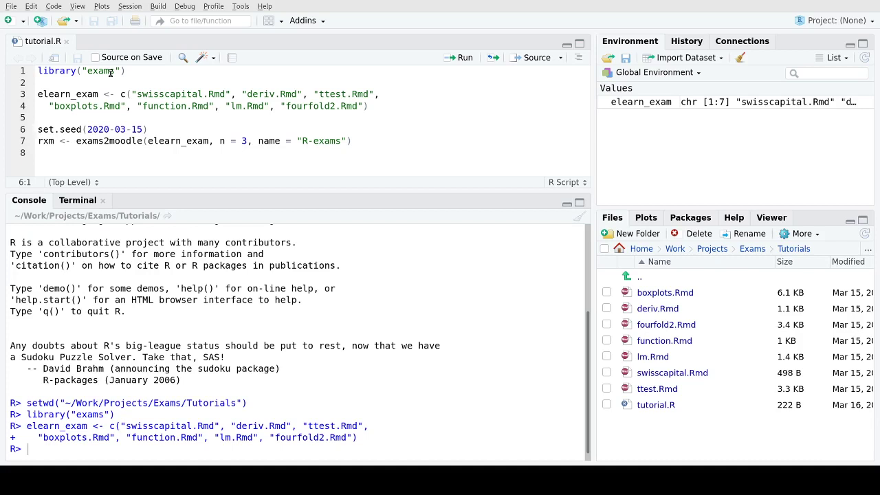
key("ctrl+Return")
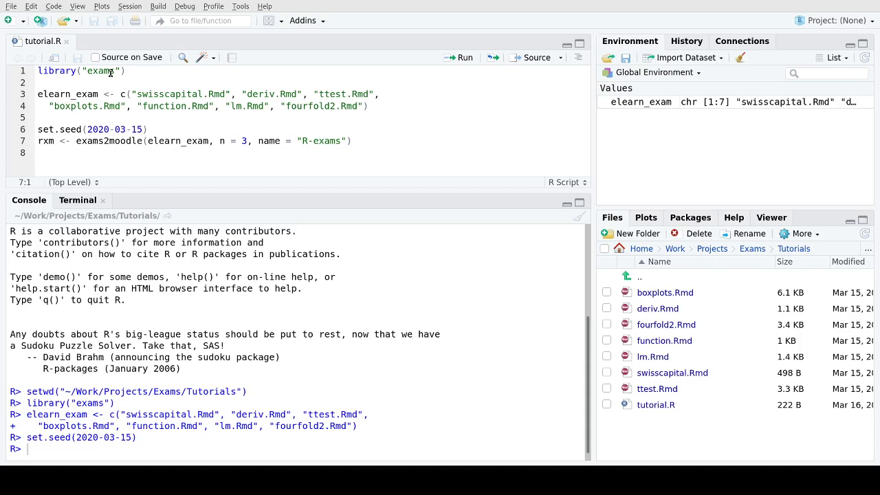
- Run the exams2moodle call to generate the R-exams.xml quiz file (124.7 KB)
key("ctrl+Return")
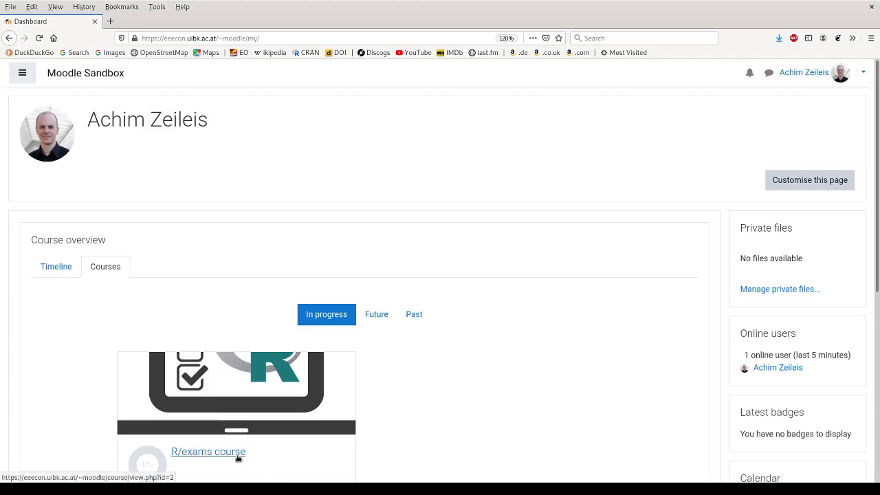
- Open the R/exams course's full Course administration page and scroll down to its Question bank links
left_click(238, 456)
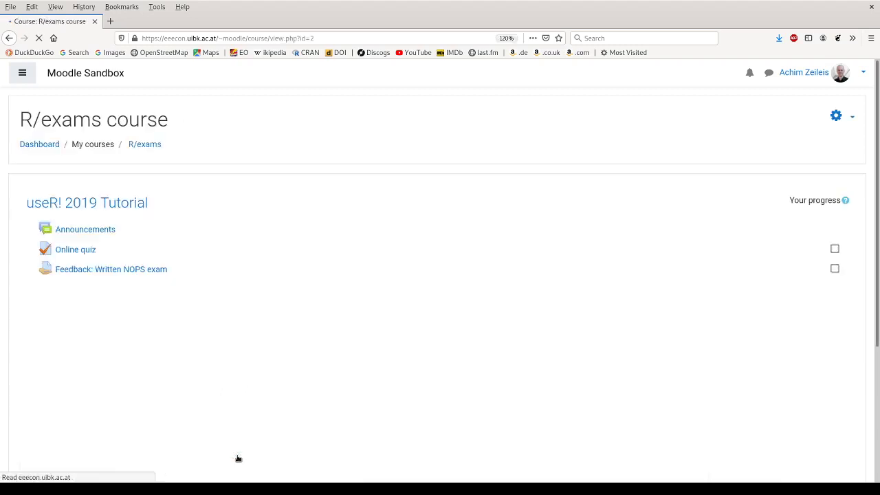
left_click(839, 115)
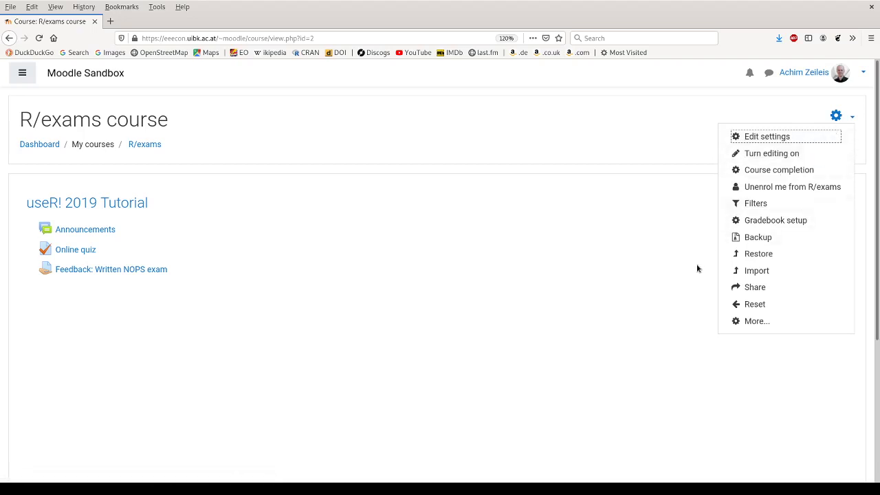
left_click(750, 321)
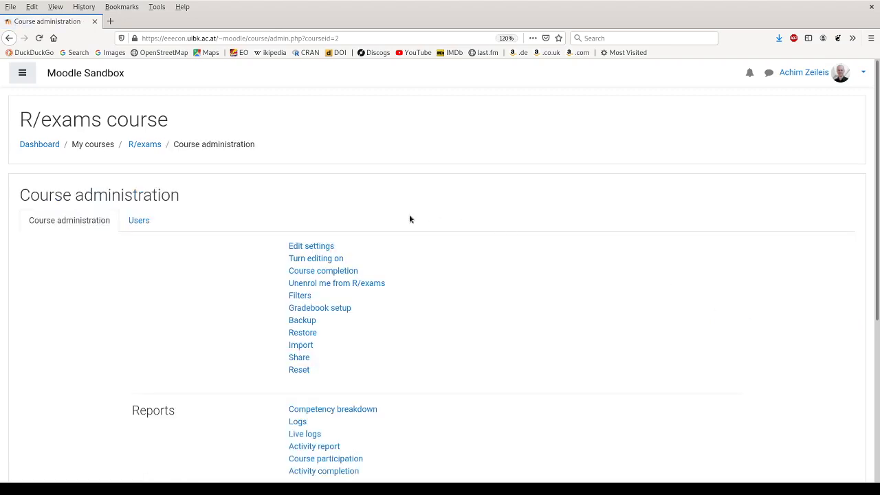
scroll(409, 219, "down", 5)
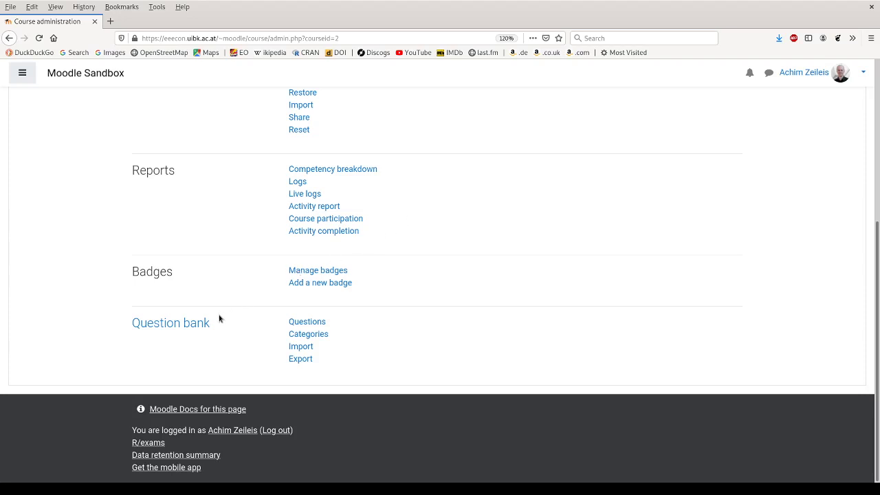
- Upload R-exams.xml in Moodle XML format and import its 21 questions
left_click(292, 349)
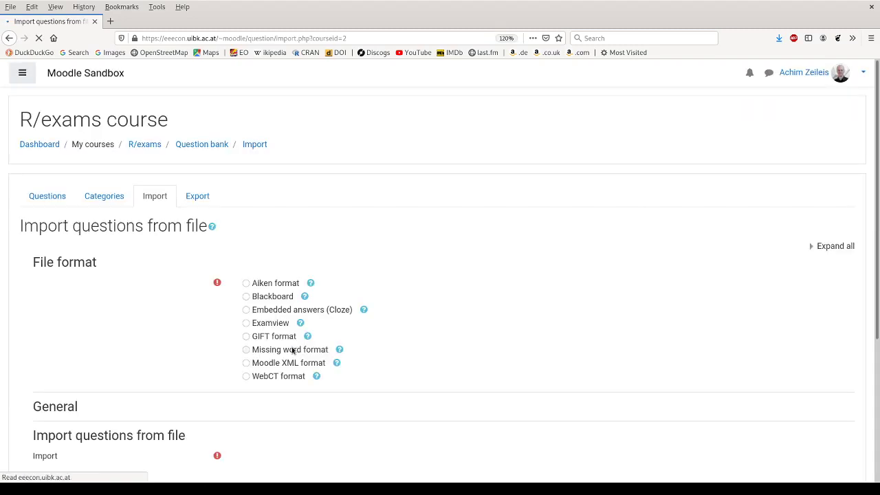
left_click(246, 364)
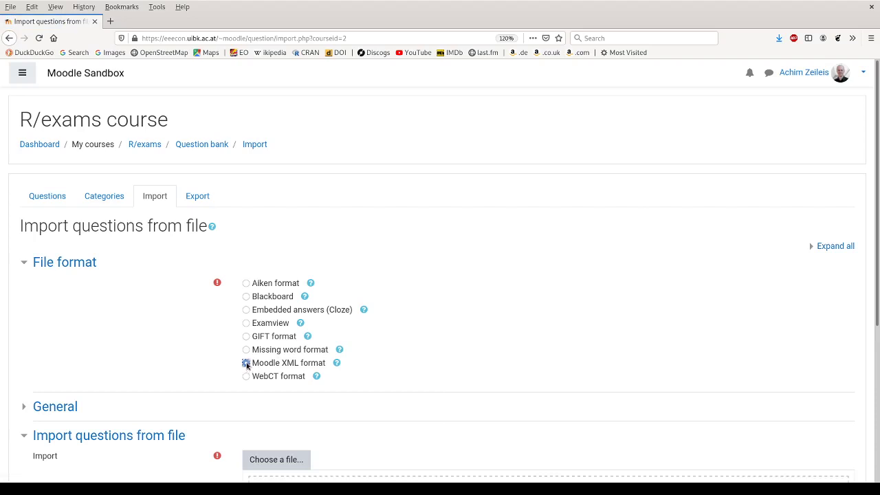
scroll(246, 366, "down", 3)
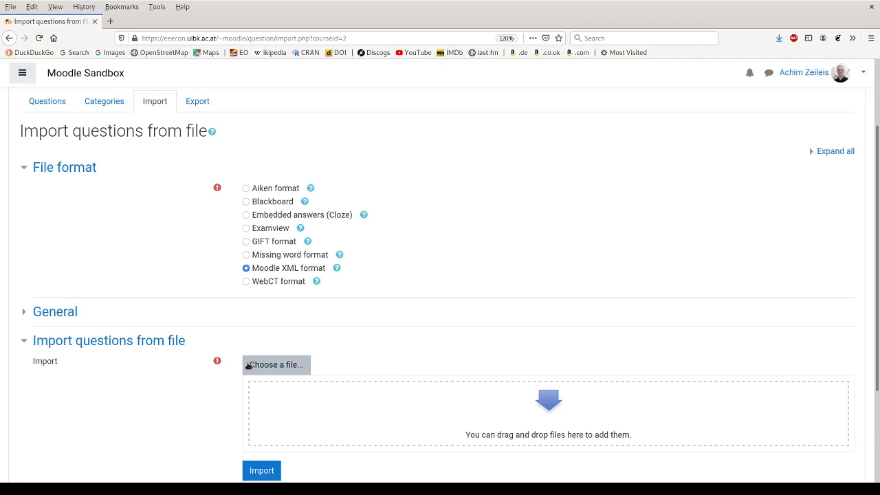
left_click(248, 365)
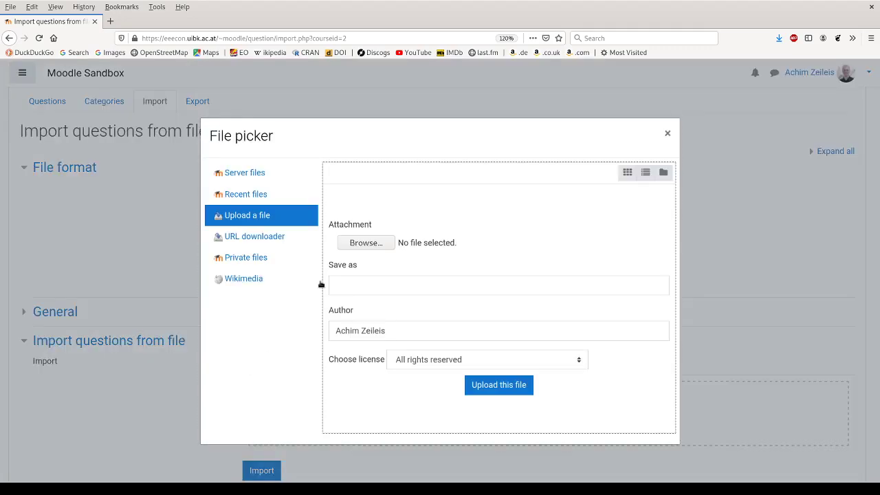
left_click(364, 244)
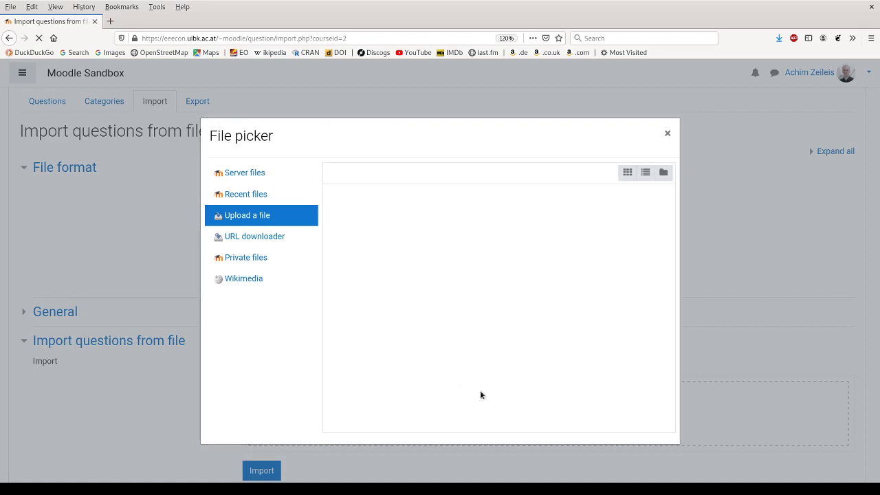
left_click(498, 385)
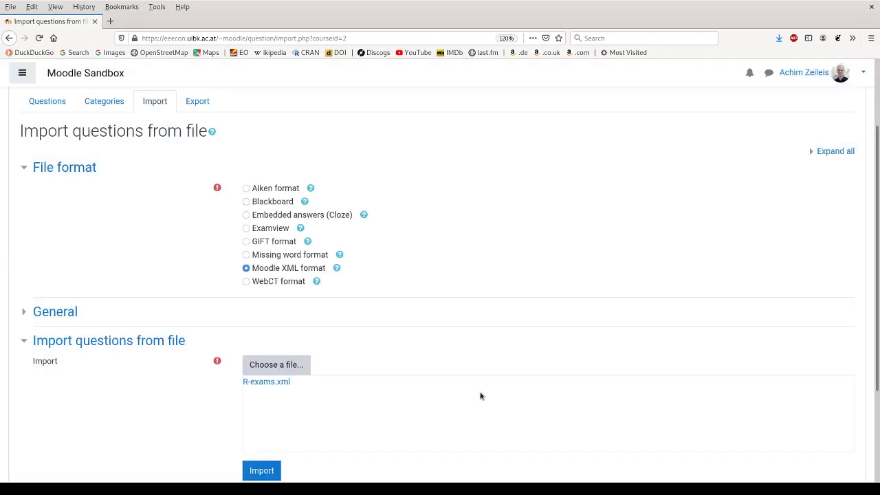
scroll(482, 395, "down", 3)
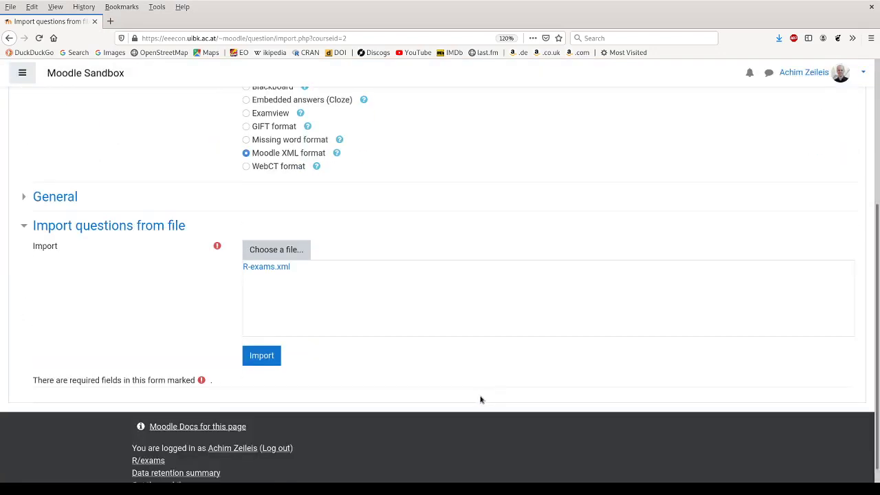
left_click(269, 343)
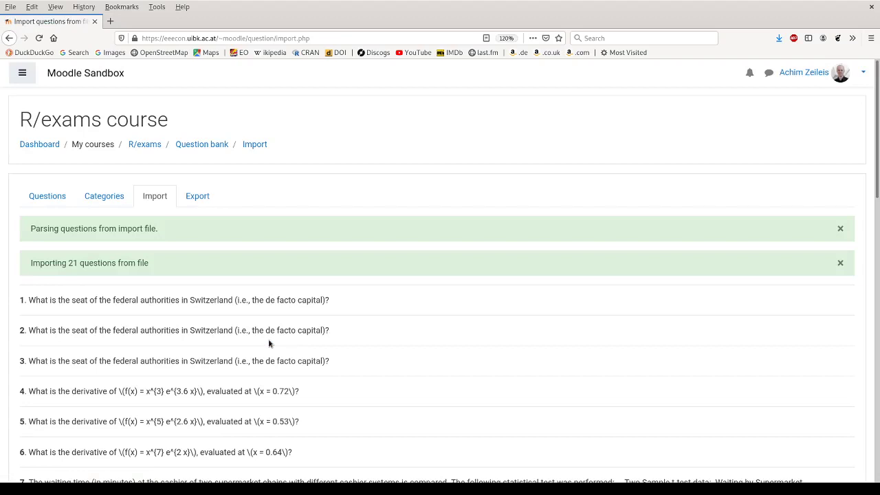
scroll(270, 343, "down", 5)
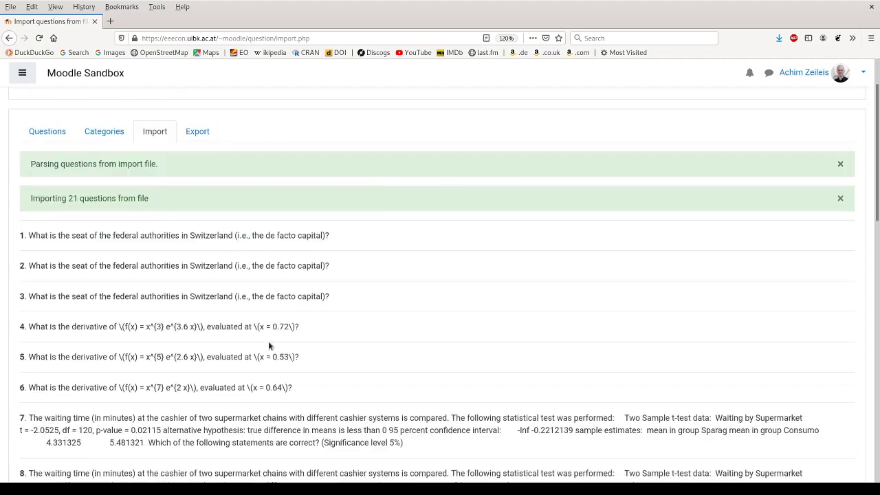
scroll(269, 346, "down", 5)
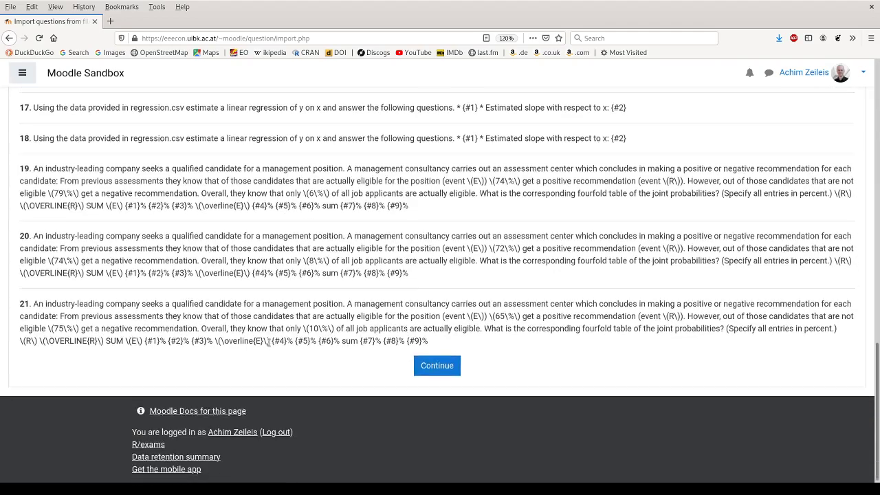
- Continue to the question bank and inspect the Exercise 7 category's three fourfold2 variants
left_click(427, 372)
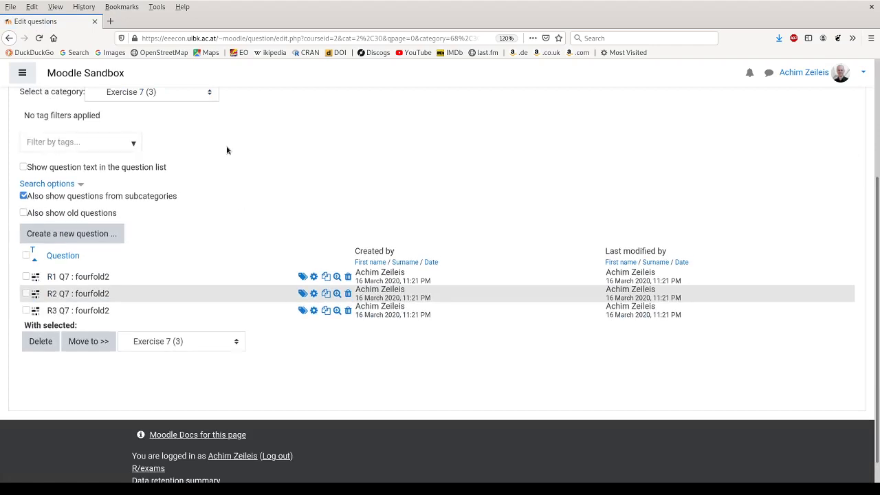
scroll(227, 150, "up", 2)
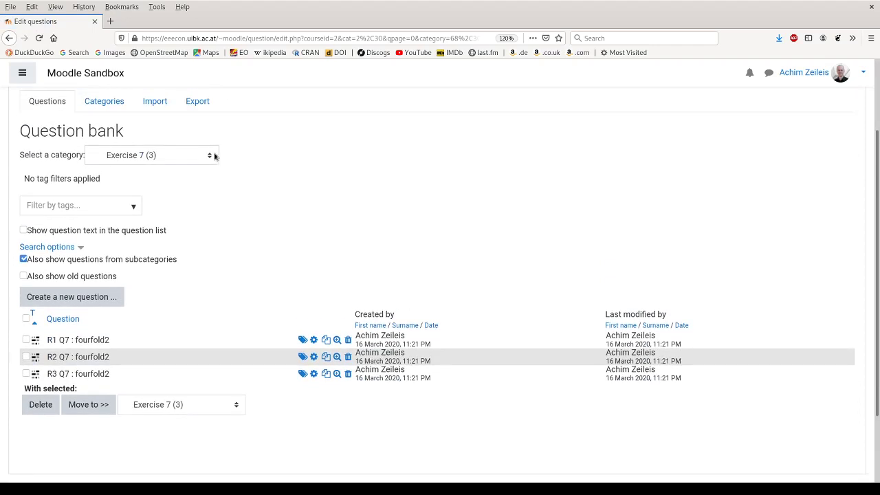
left_click(214, 155)
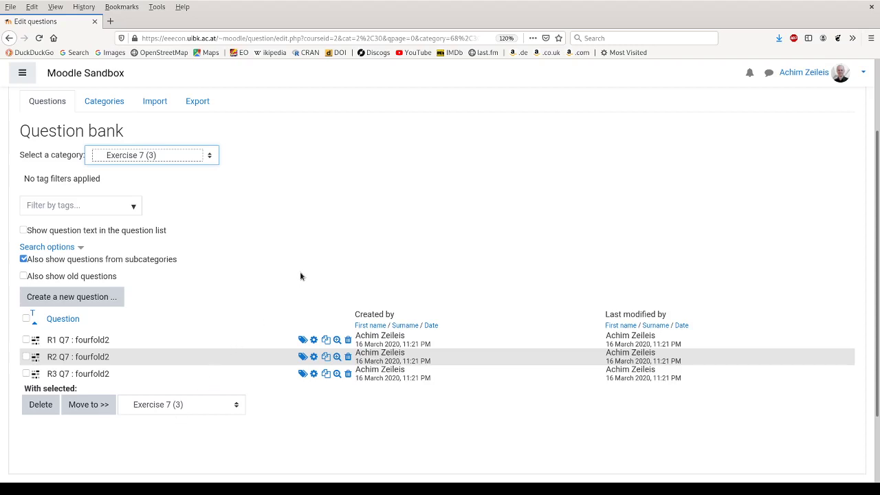
scroll(300, 276, "up", 3)
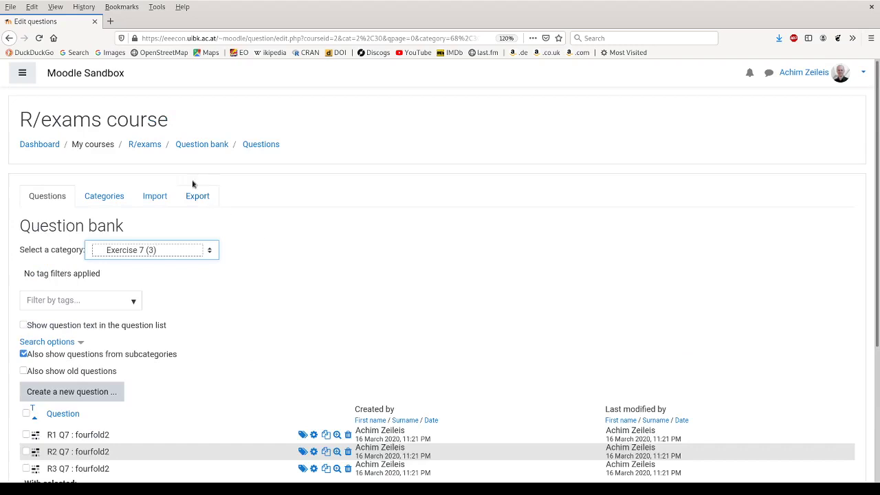
- Turn editing on in the R/exams course and add one new topic section
left_click(157, 149)
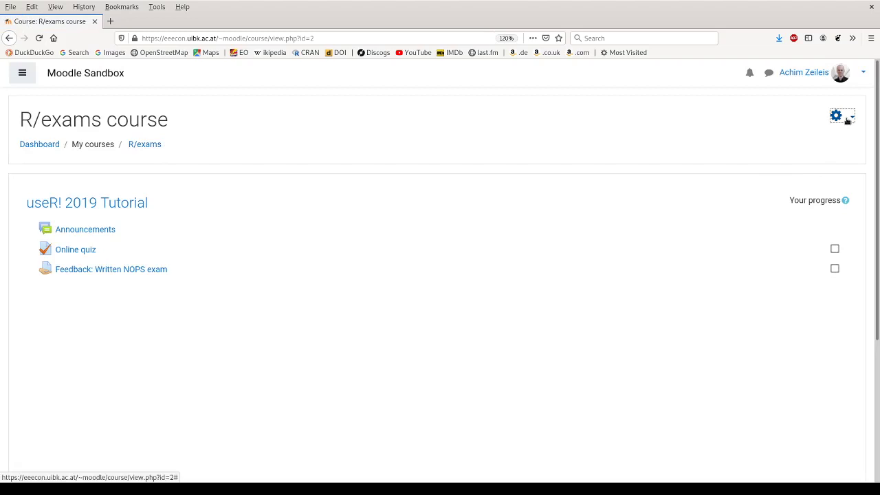
left_click(848, 120)
left_click(771, 154)
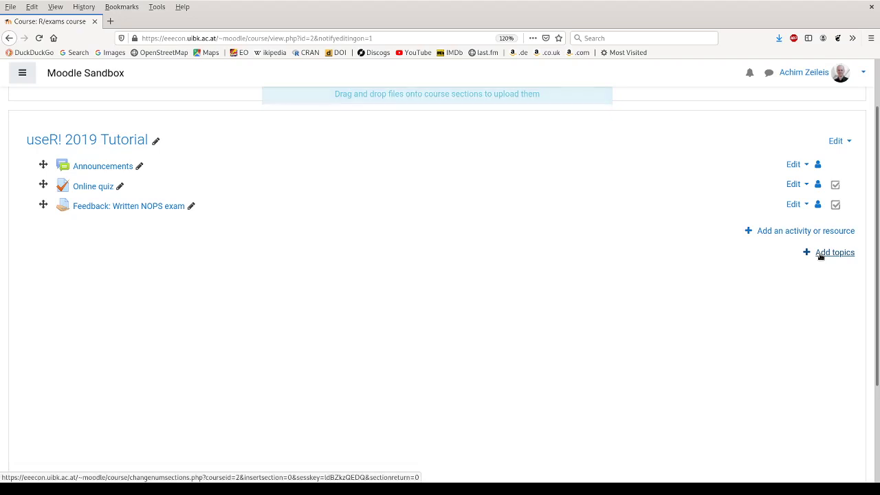
left_click(834, 253)
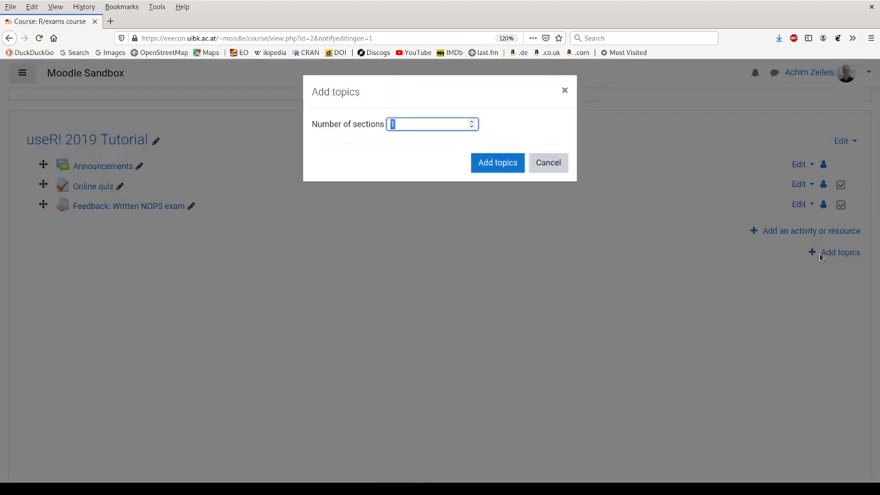
left_click(486, 163)
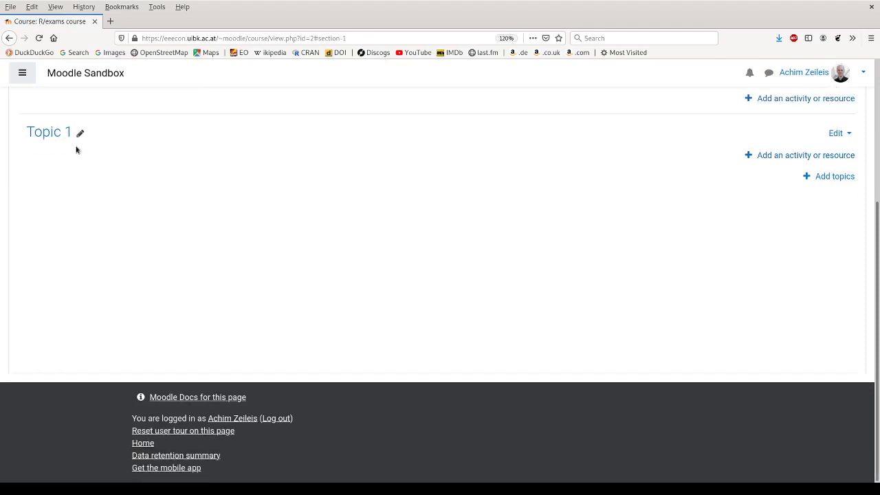
- Rename Topic 1 to 'YouTube demo'
left_click(80, 134)
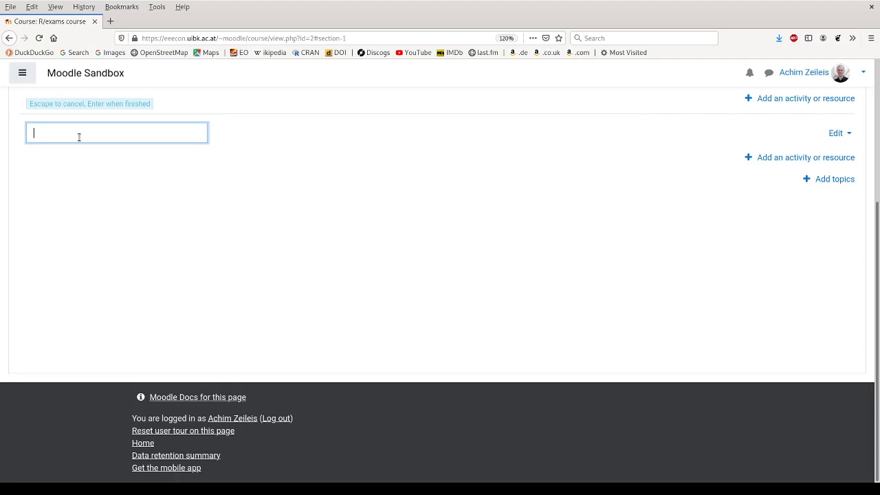
type("YouTube demo")
key("Return")
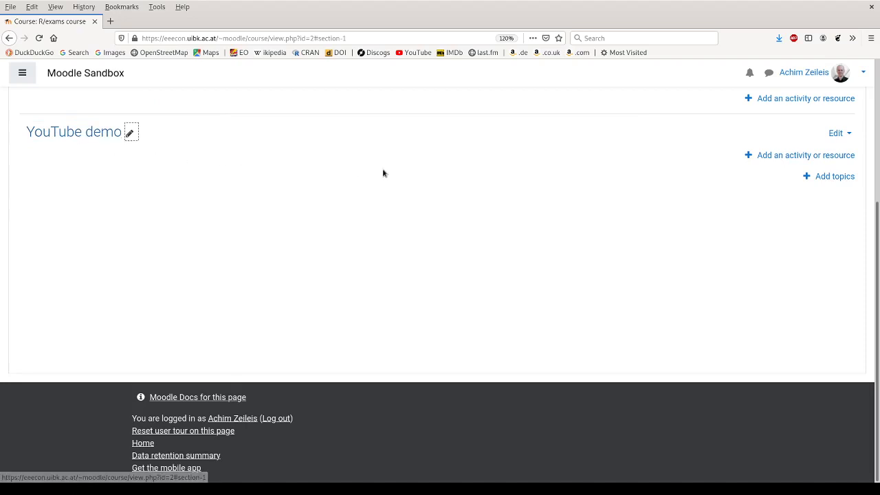
- Add a quiz named 'Online test' to the YouTube demo section and save it
left_click(763, 154)
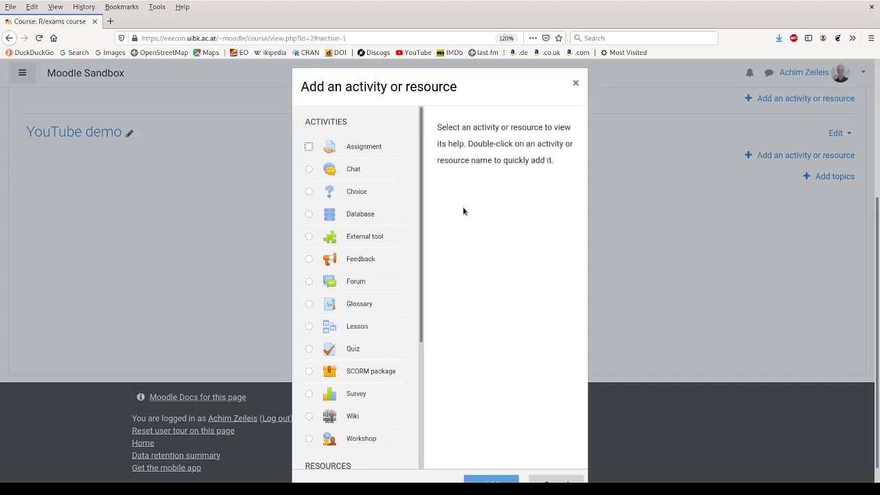
left_click(310, 351)
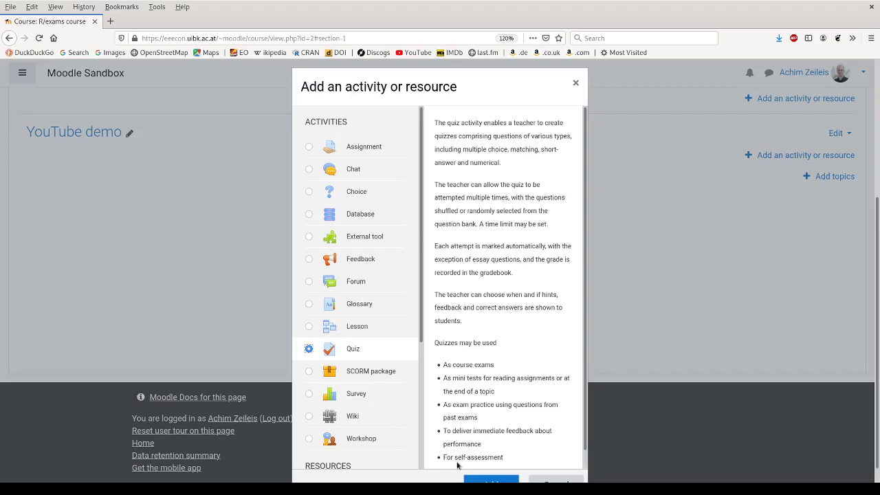
left_click(474, 480)
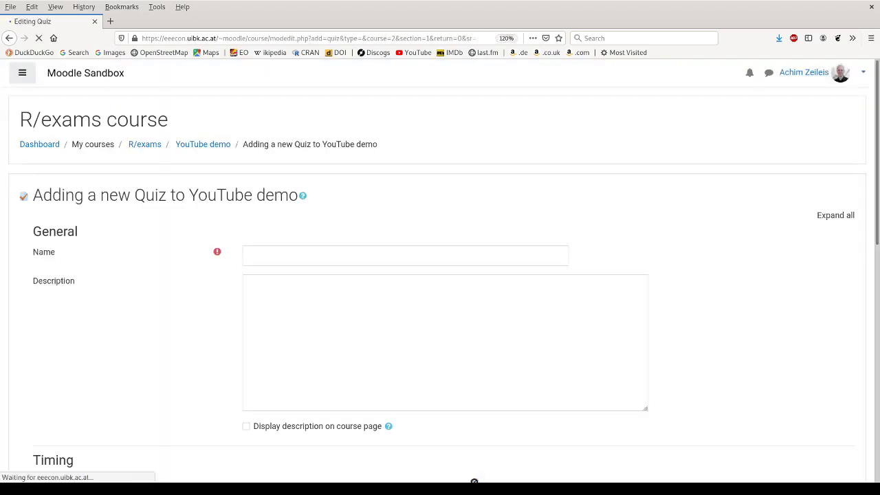
left_click(258, 254)
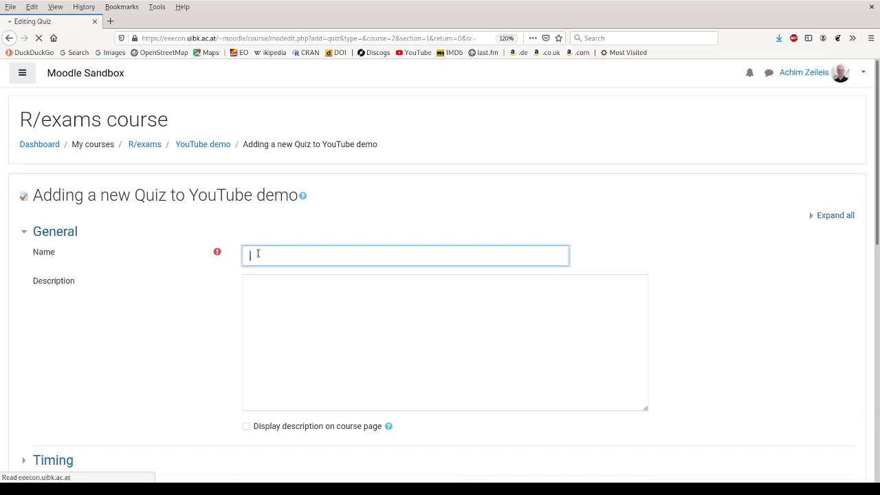
scroll(264, 249, "down", 5)
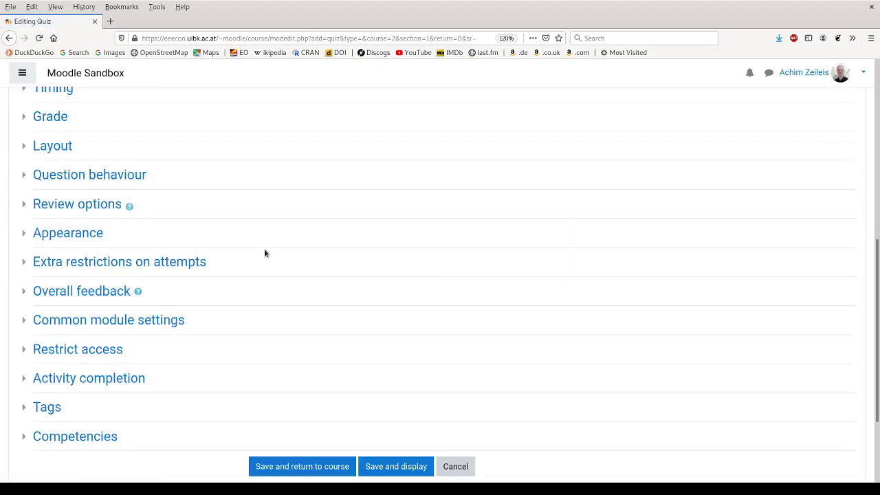
scroll(264, 248, "up", 4)
scroll(265, 254, "up", 2)
left_click(264, 250)
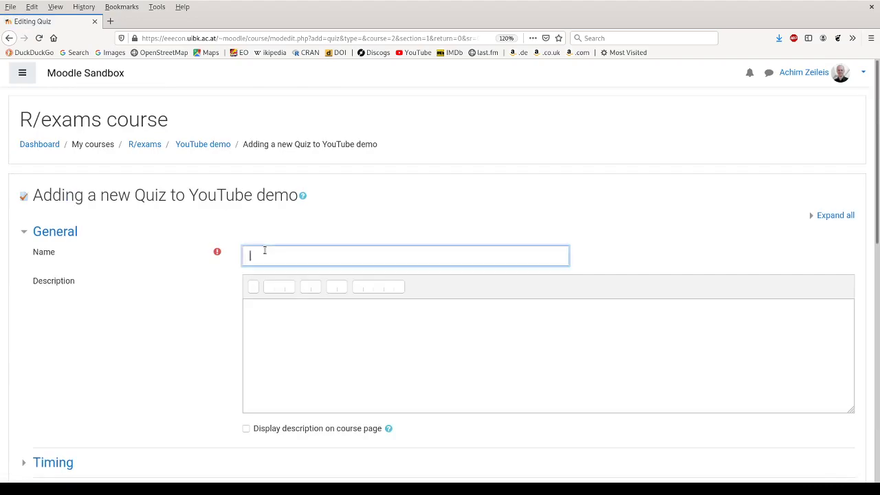
type("Online test")
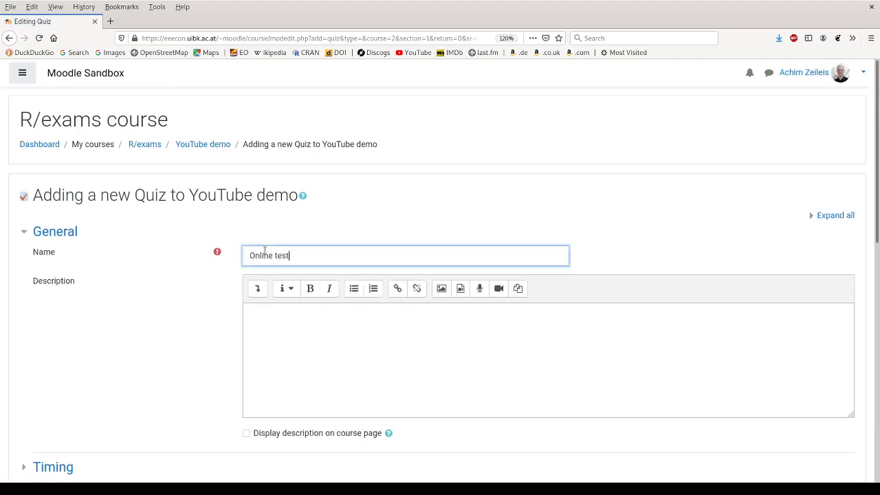
scroll(266, 253, "down", 6)
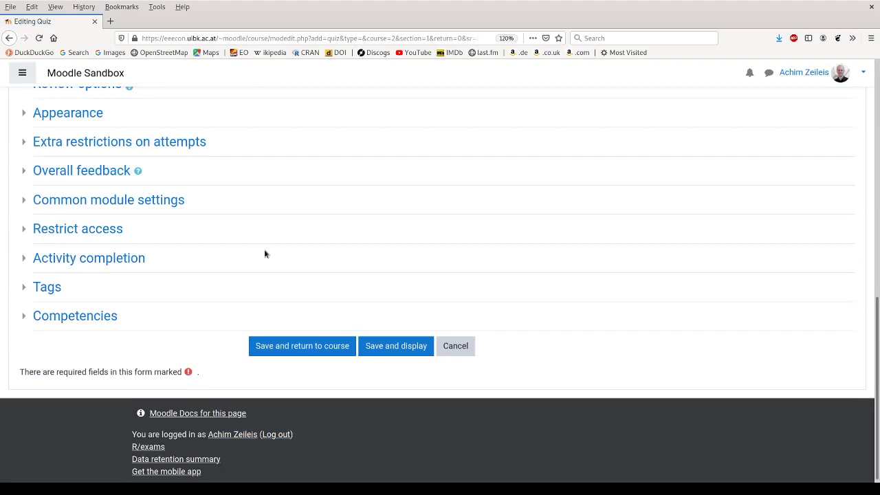
left_click(300, 342)
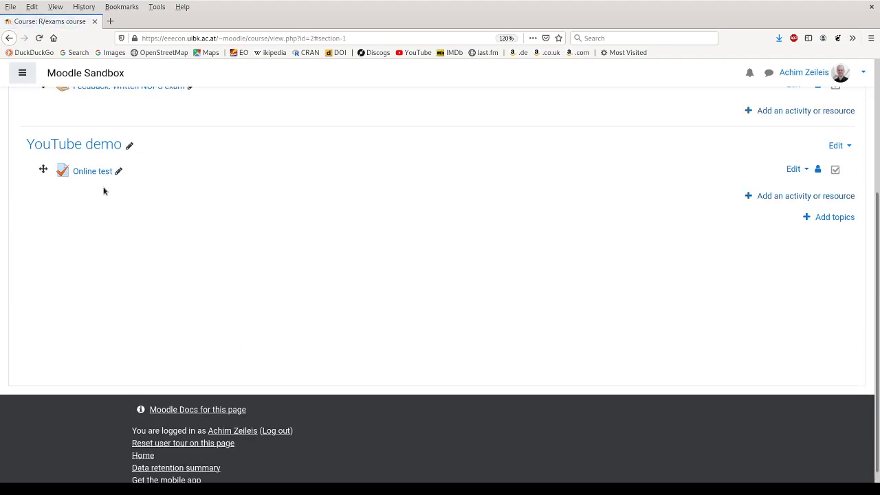
- Open the Online test quiz from the course page
scroll(537, 285, "down", 1)
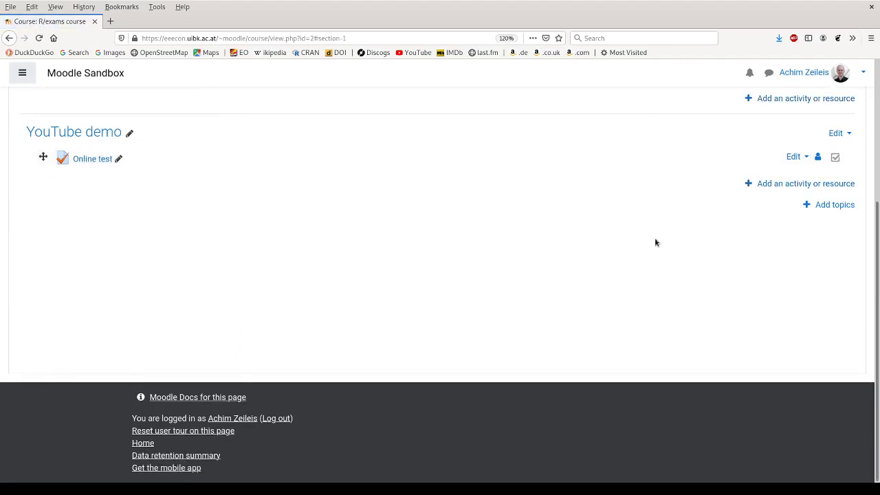
left_click(793, 157)
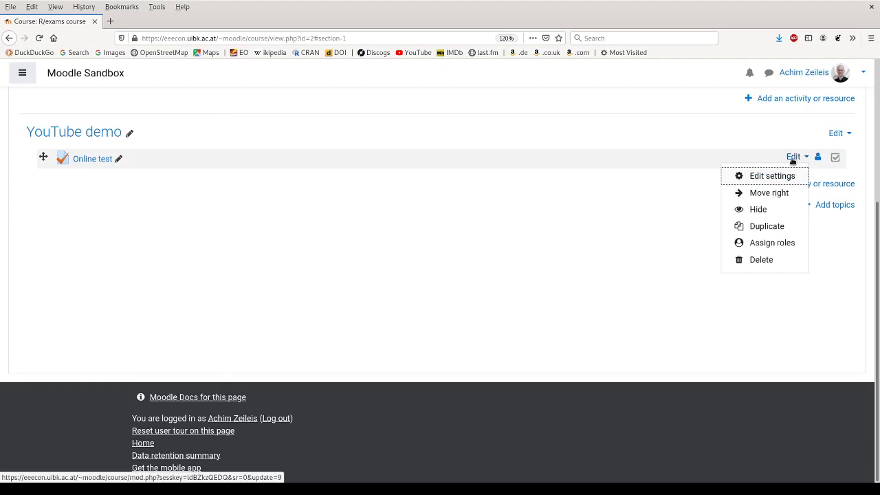
left_click(98, 163)
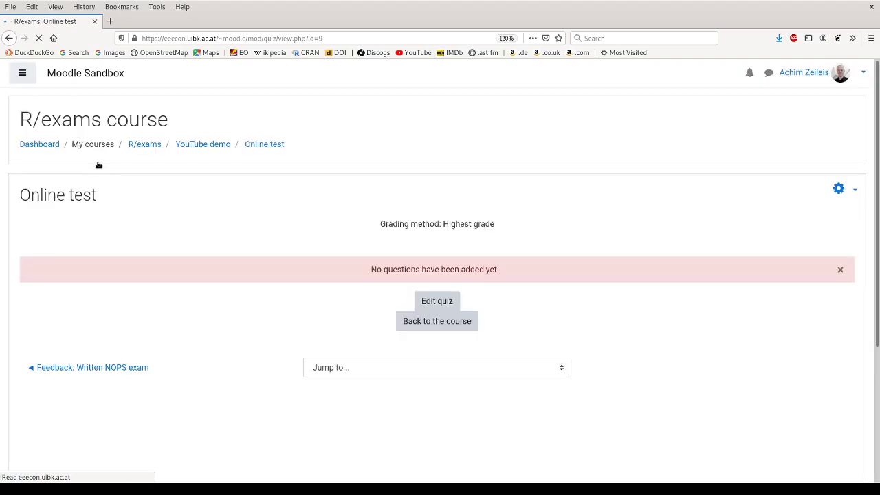
- Add one random question from category Exercise 1 to the quiz, giving total marks 1.00
left_click(443, 303)
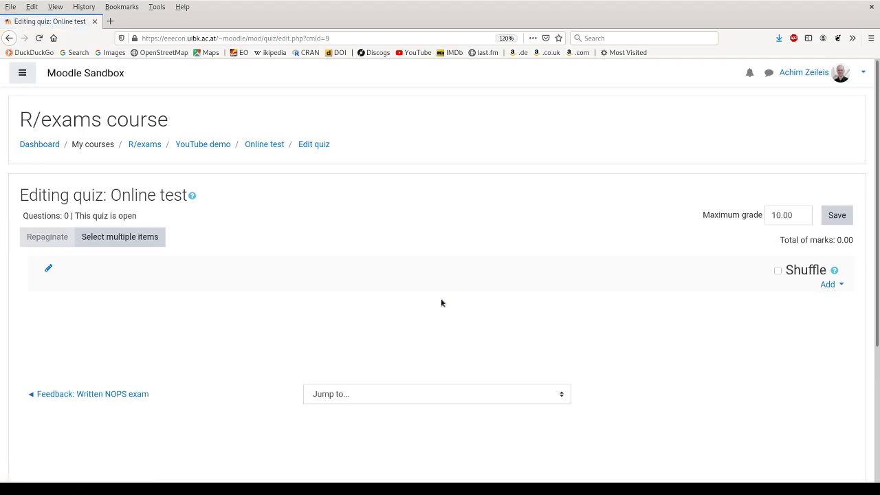
left_click(828, 287)
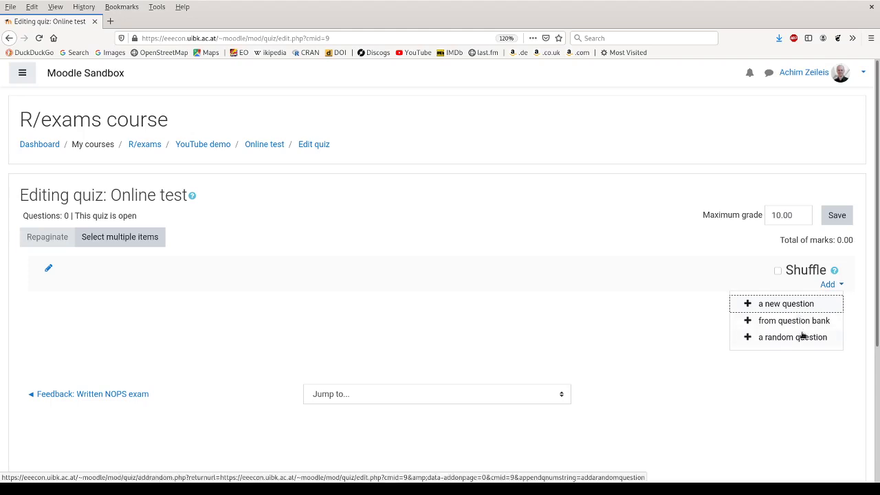
left_click(803, 338)
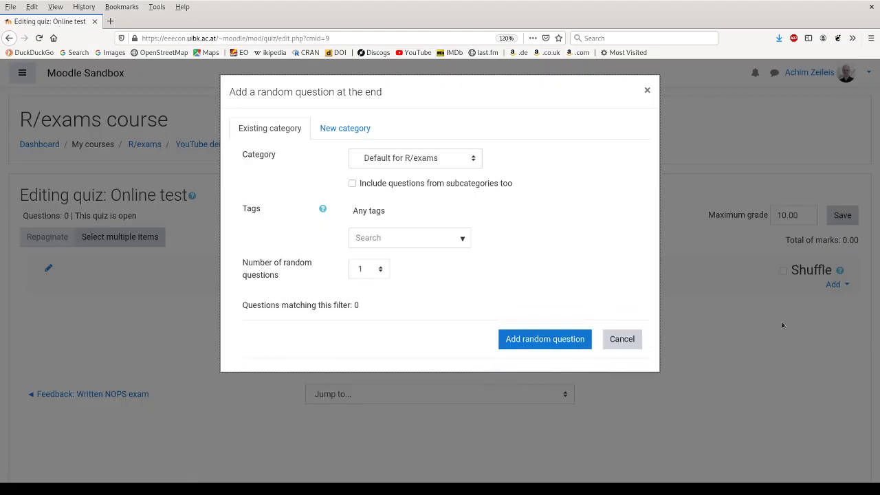
left_click(477, 160)
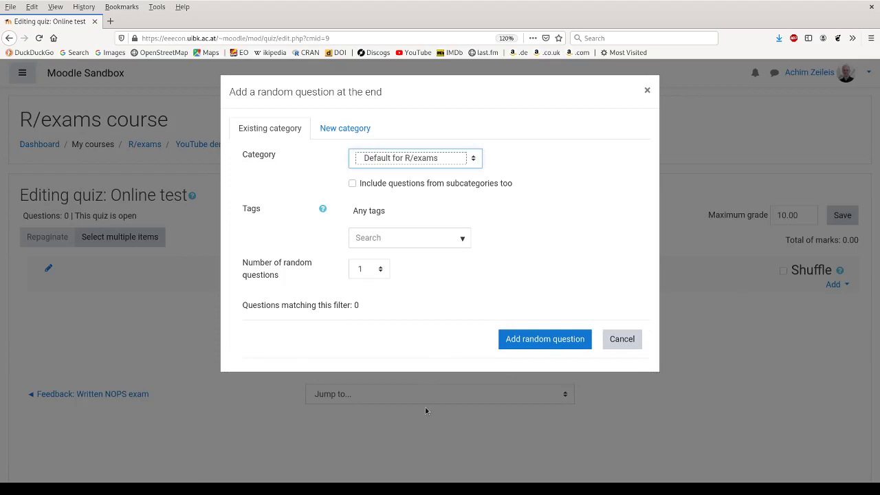
key("Down")
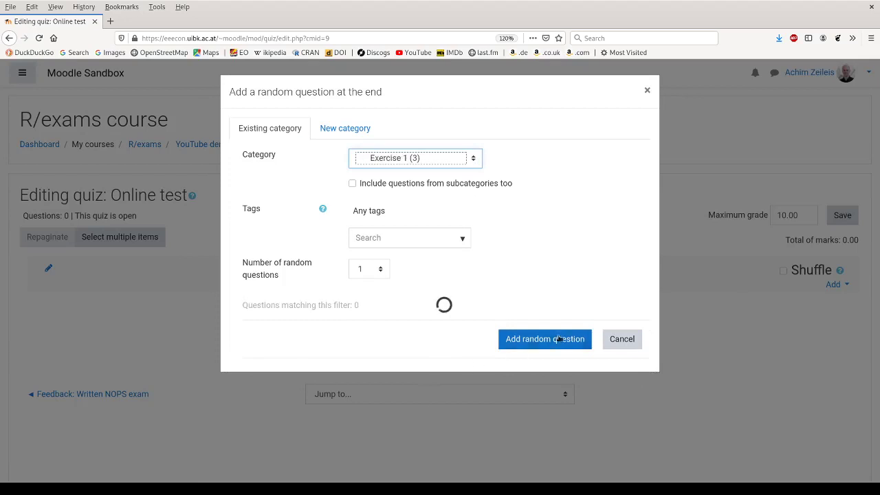
left_click(558, 340)
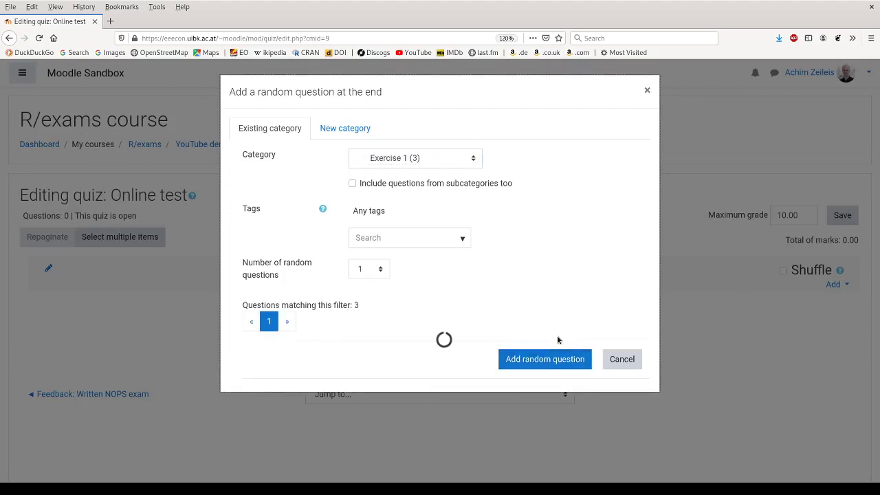
left_click(552, 444)
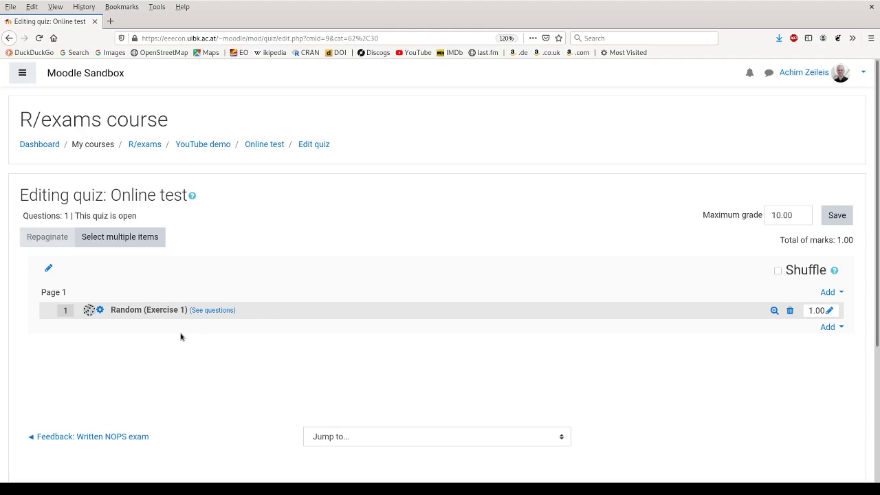
- Add a random question from the Exercise 2 category at the end of the quiz
left_click(829, 328)
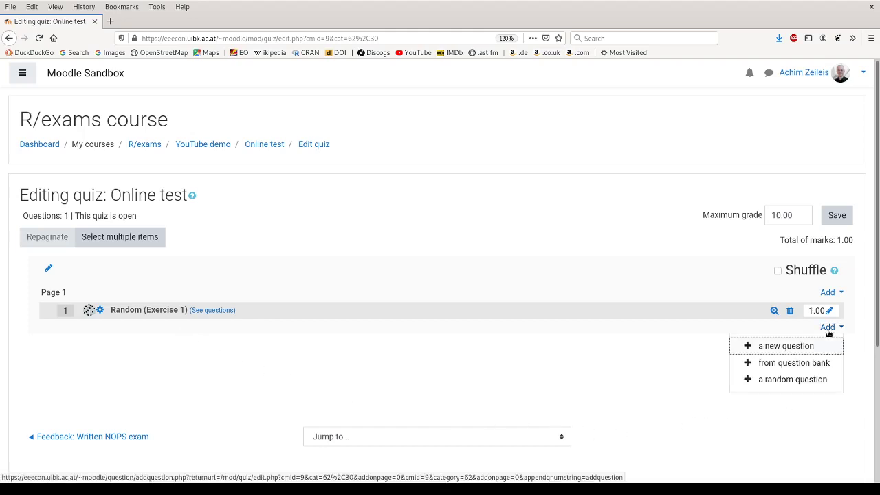
left_click(801, 381)
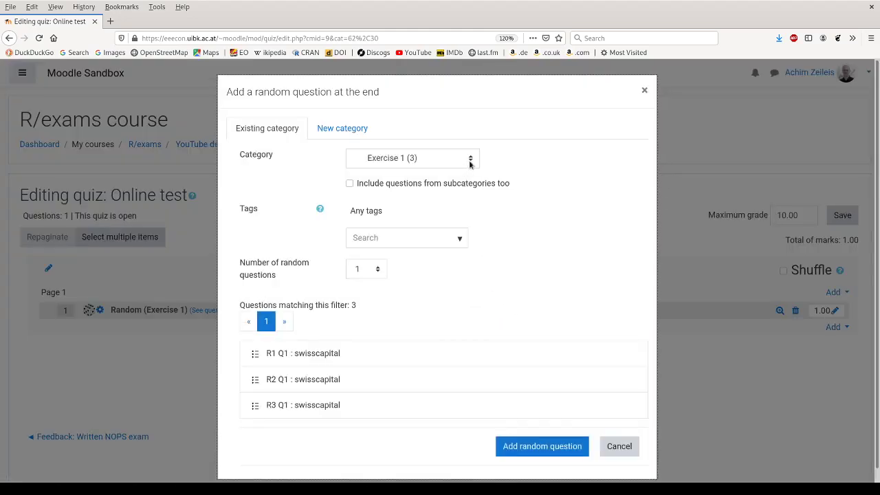
left_click(470, 161)
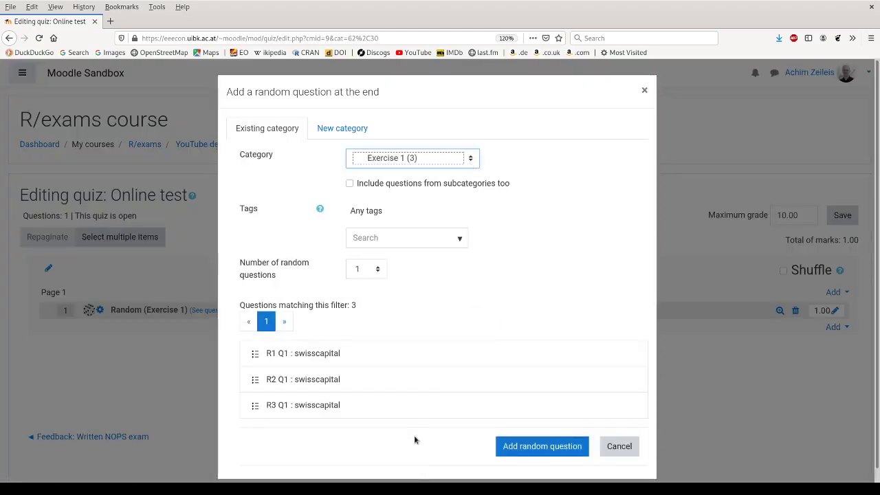
key("Down")
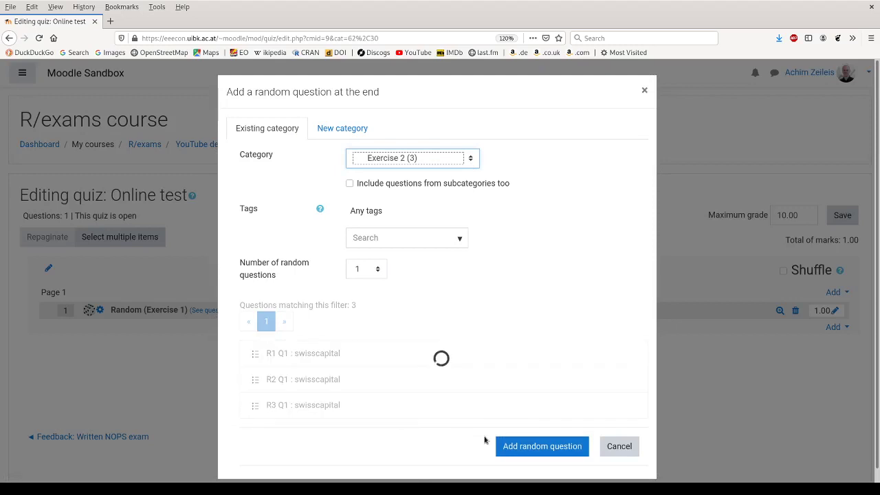
left_click(520, 446)
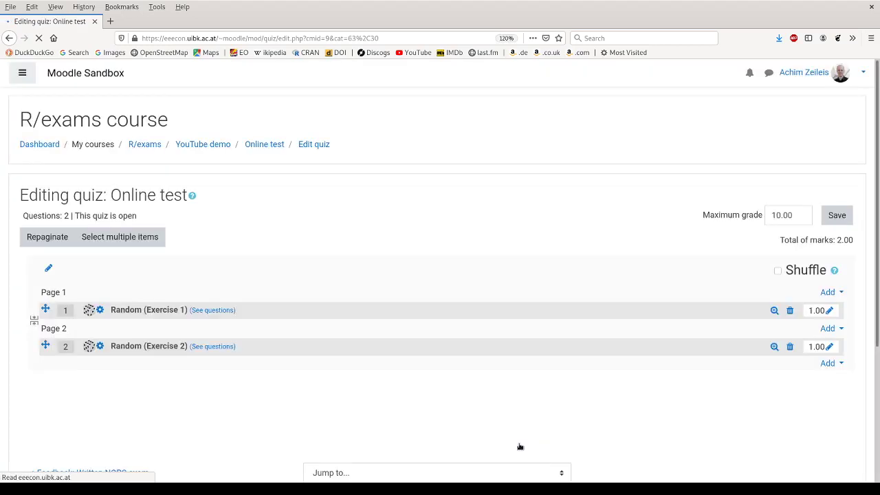
- Add a random question from the Exercise 3 category, making three questions worth 3.00
left_click(828, 365)
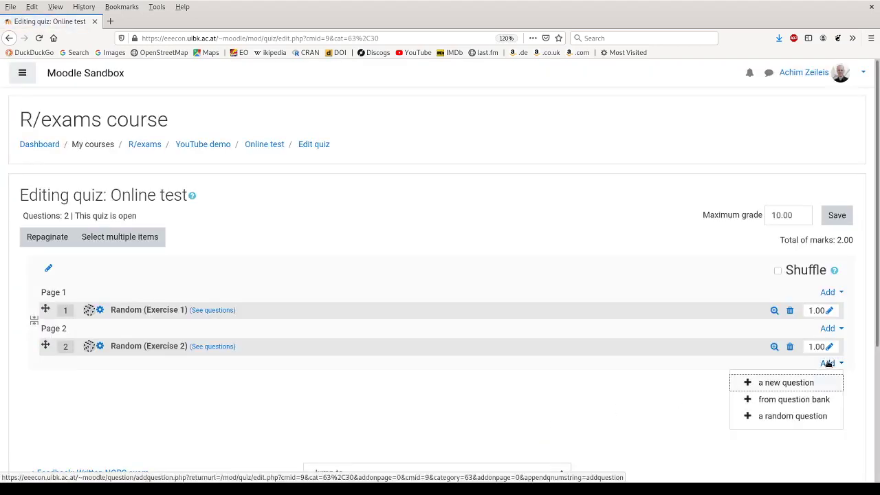
left_click(813, 416)
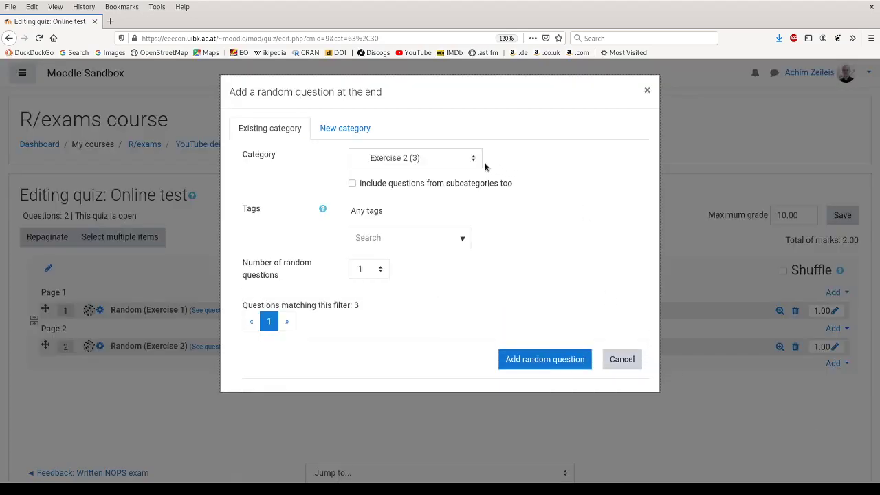
left_click(470, 160)
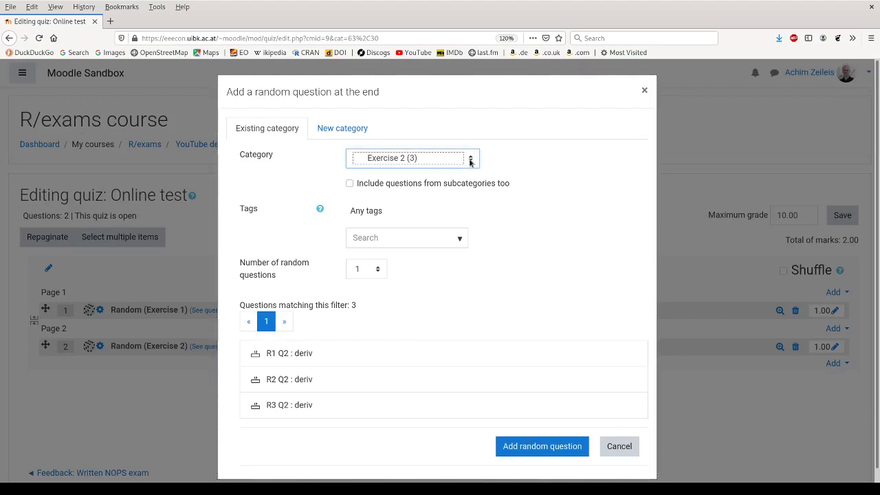
key("Down")
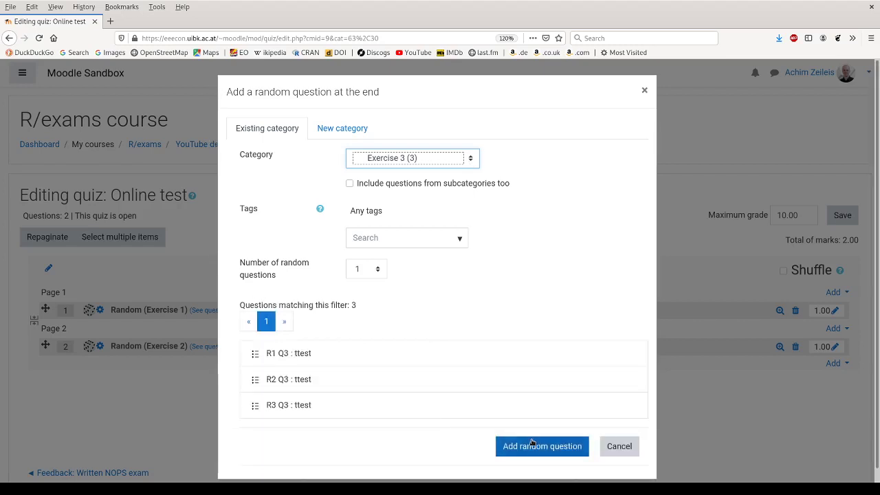
left_click(533, 447)
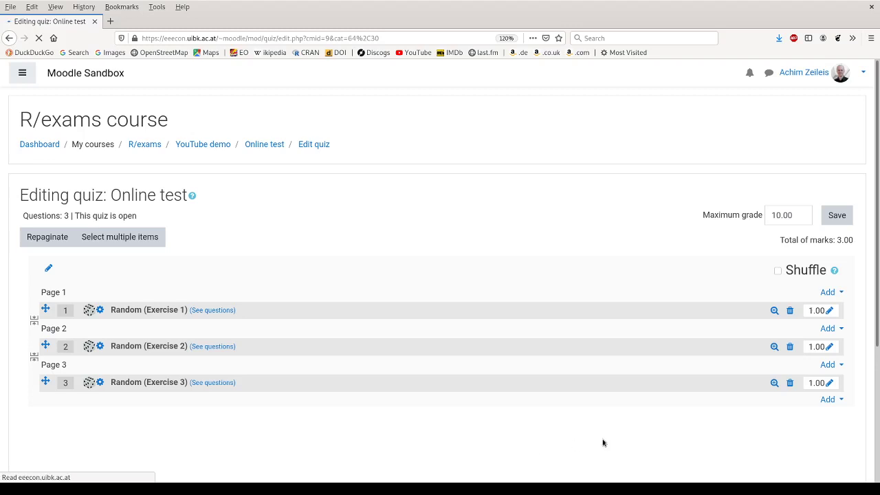
- Add a random question from the Exercise 4 category at the end of the quiz
left_click(836, 400)
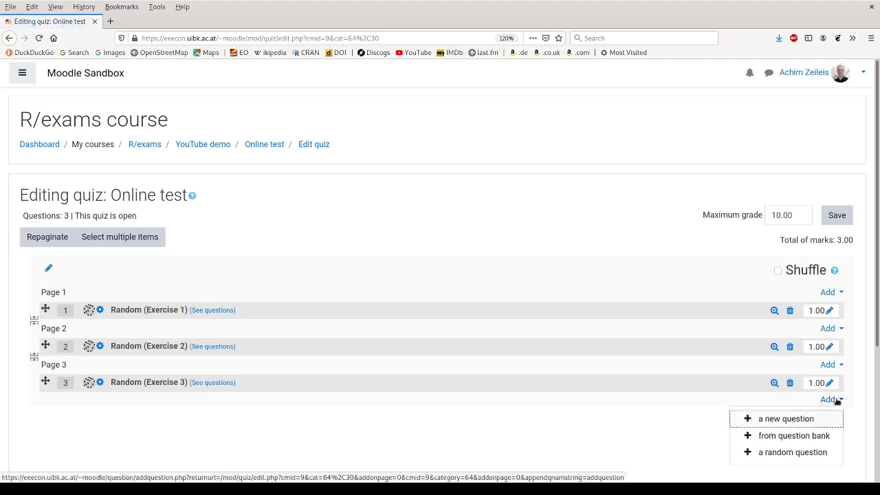
left_click(807, 453)
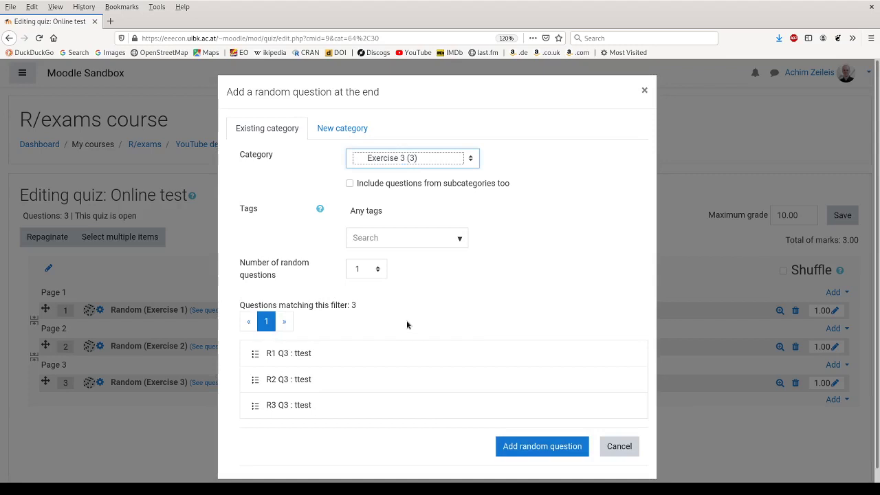
key("Down")
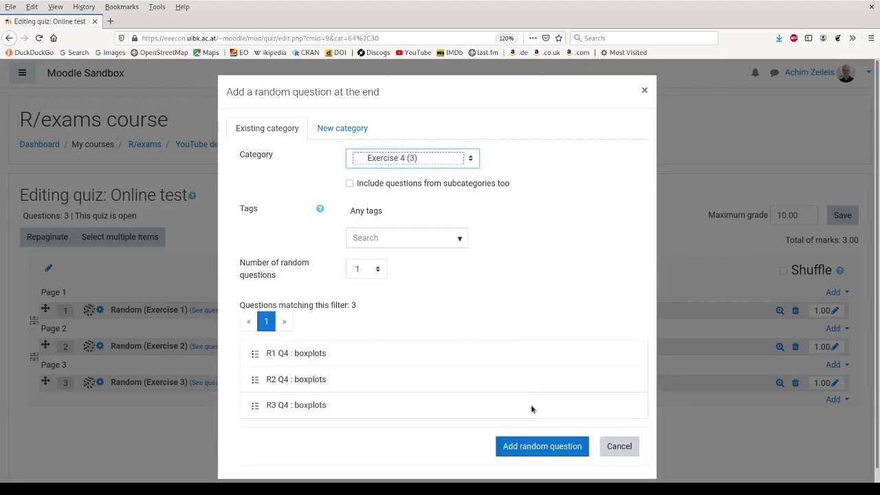
left_click(536, 446)
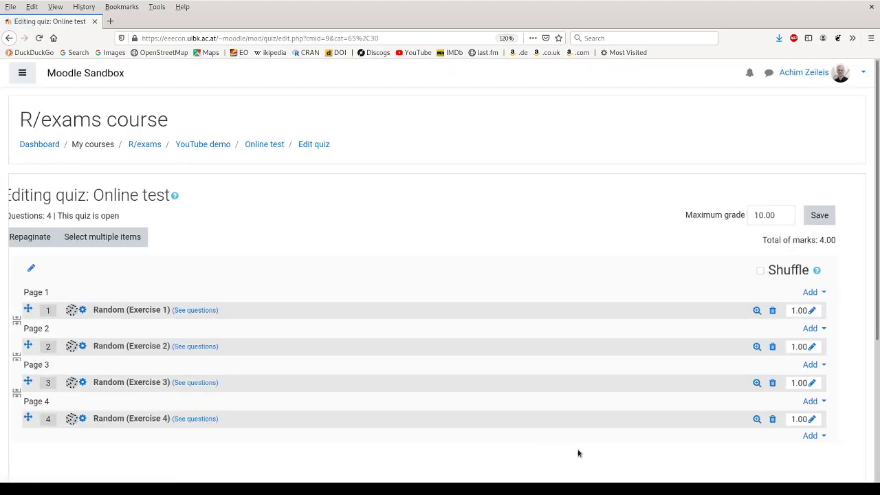
- Add a random question from the Exercise 5 category, making five questions worth 5.00
left_click(810, 436)
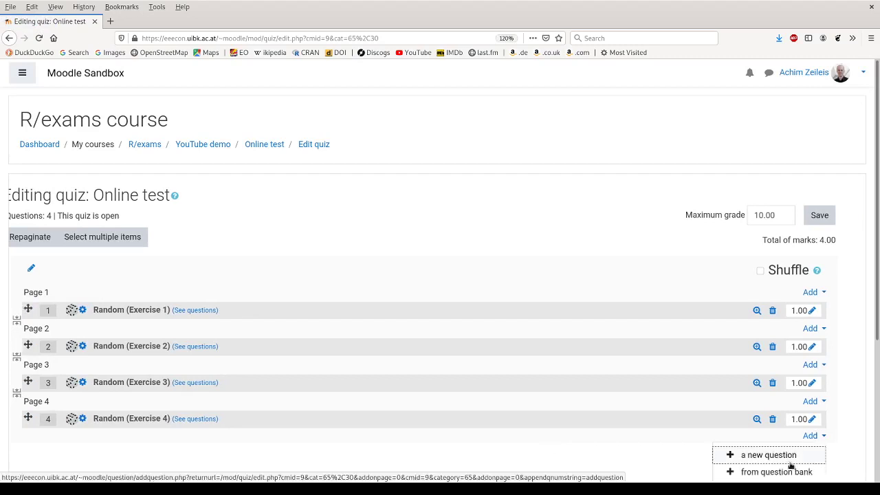
scroll(791, 466, "down", 2)
left_click(791, 424)
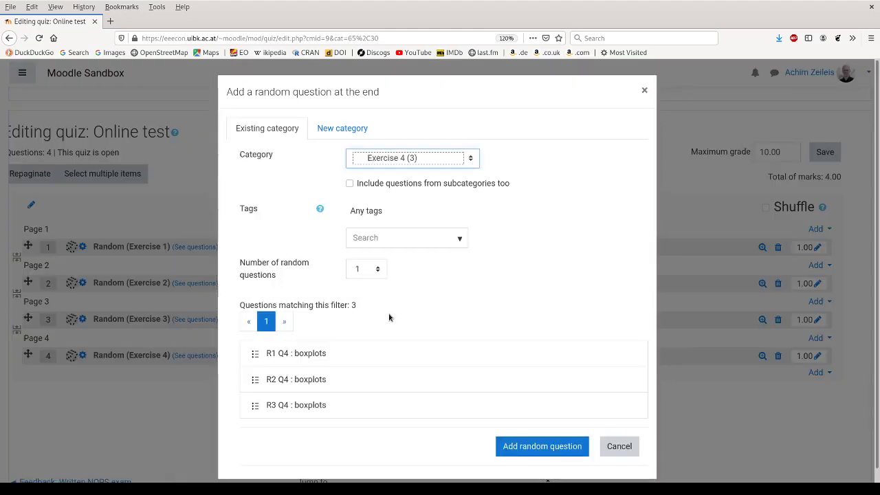
key("Down")
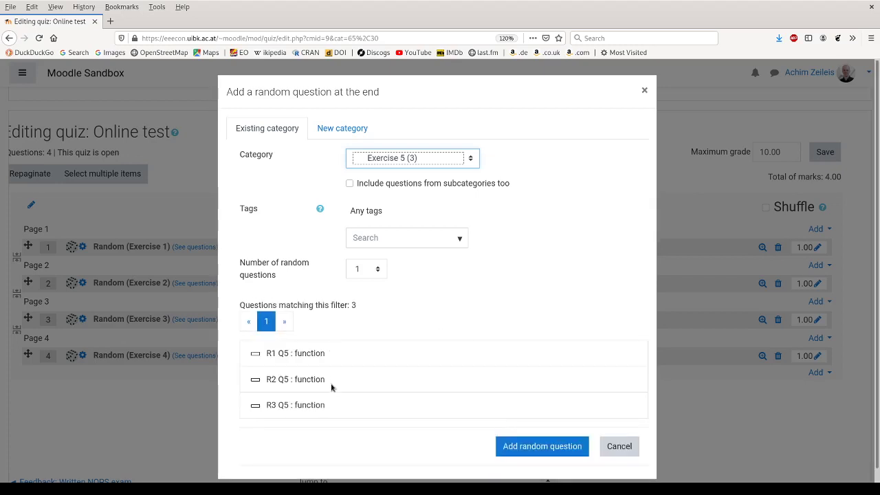
left_click(534, 445)
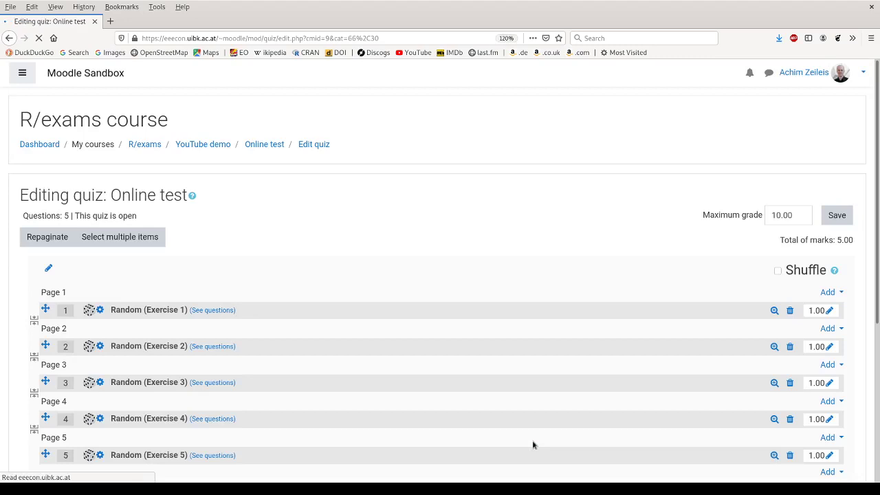
- Add a random question from the Exercise 6 category at the end of the quiz
scroll(533, 441, "down", 5)
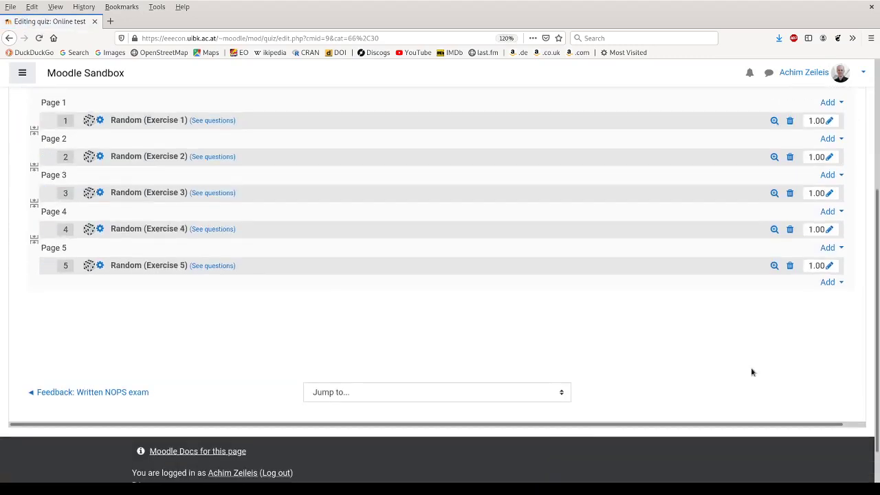
left_click(825, 285)
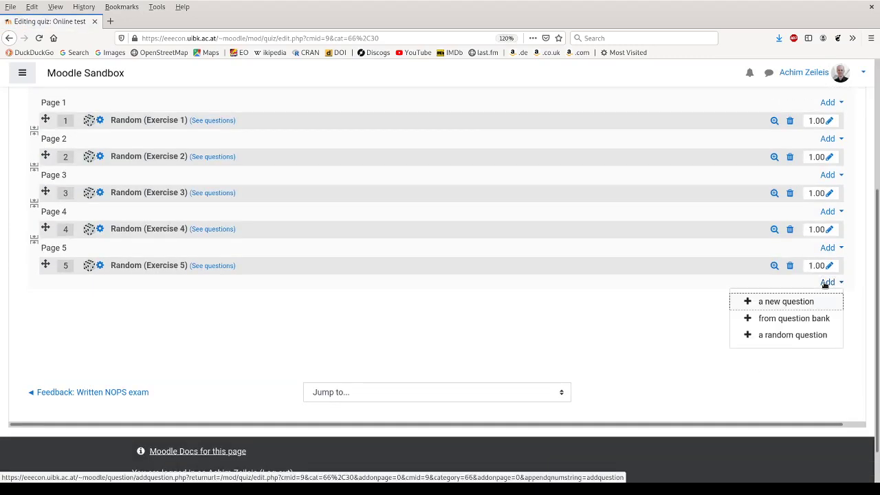
left_click(817, 339)
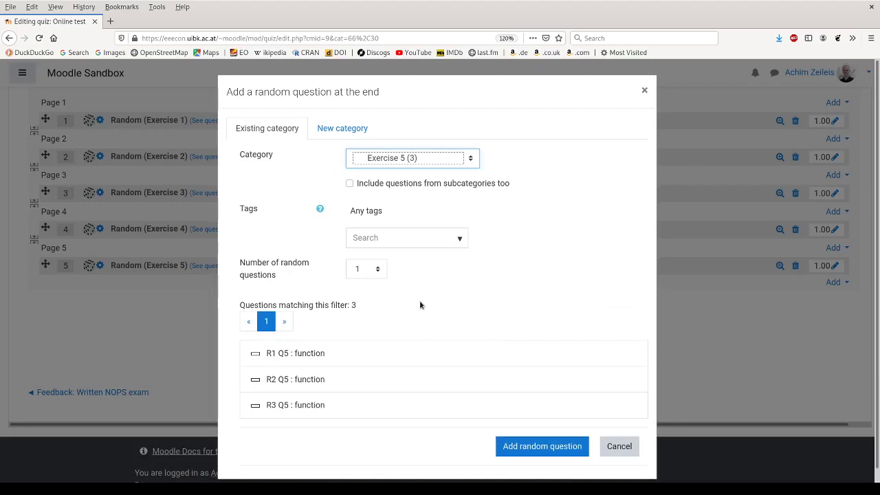
key("Down")
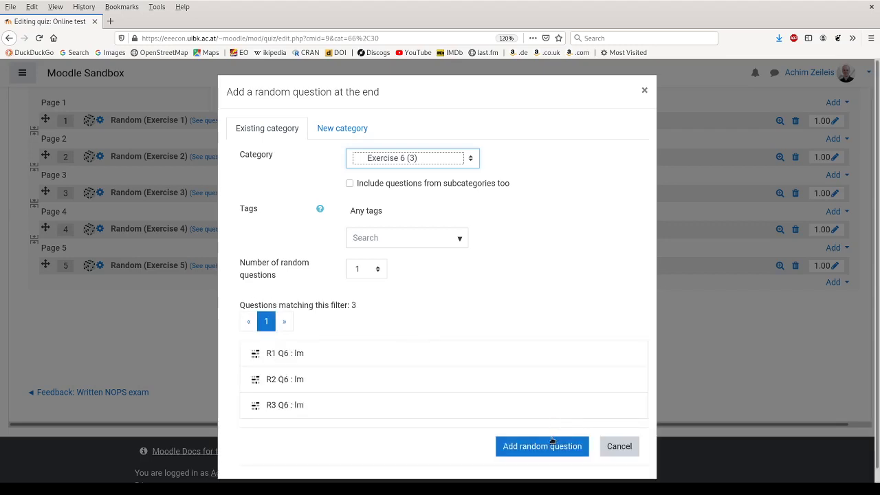
left_click(552, 445)
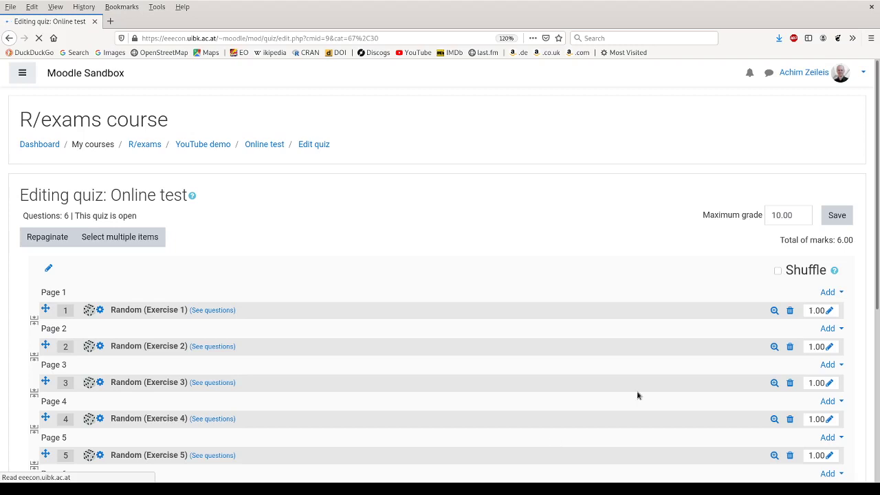
- Add a random question from Exercise 7, bringing the quiz to seven questions totalling 7.00
scroll(636, 393, "down", 5)
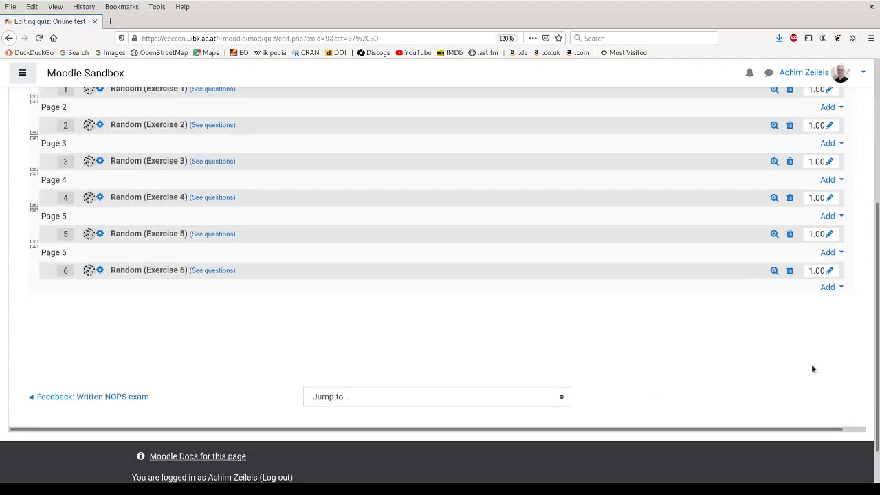
left_click(828, 289)
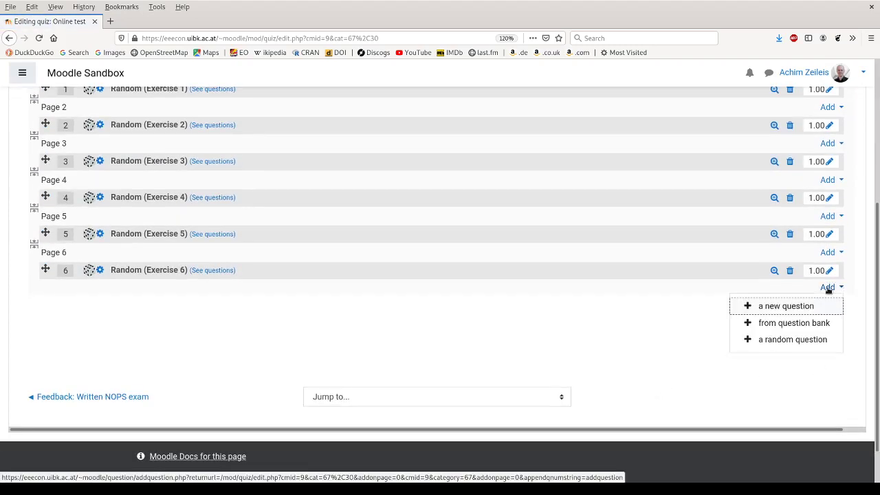
left_click(812, 339)
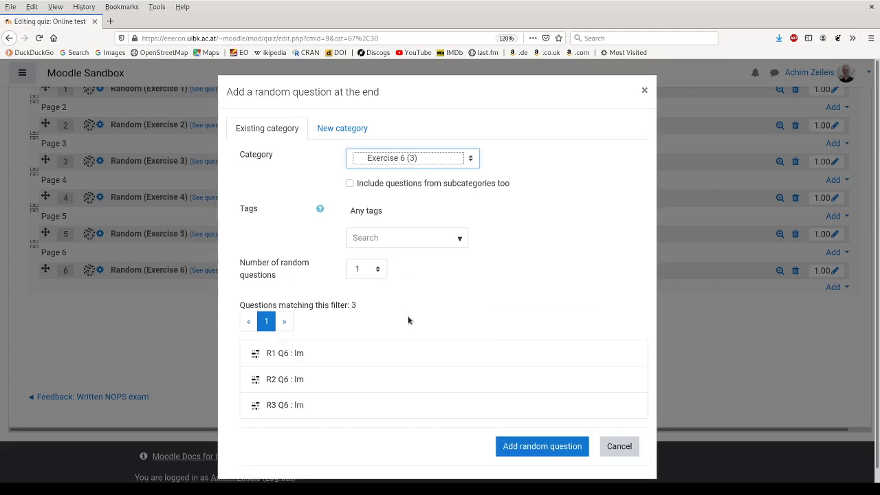
key("Down")
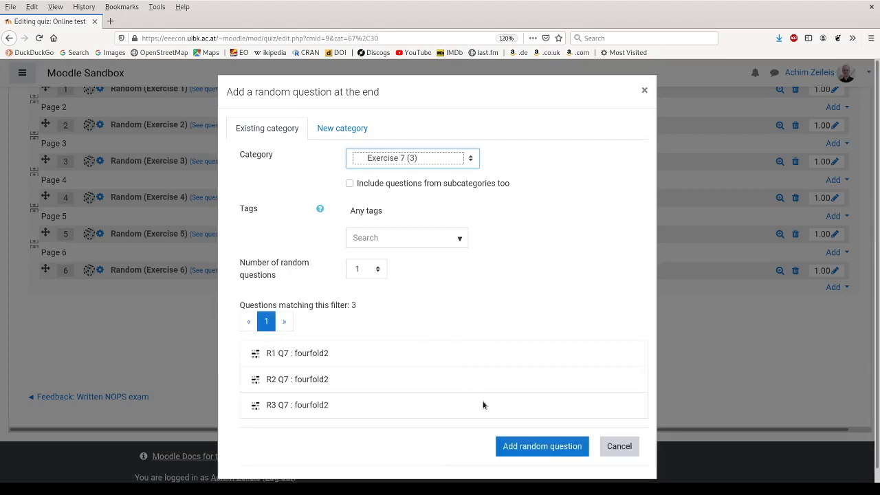
left_click(532, 446)
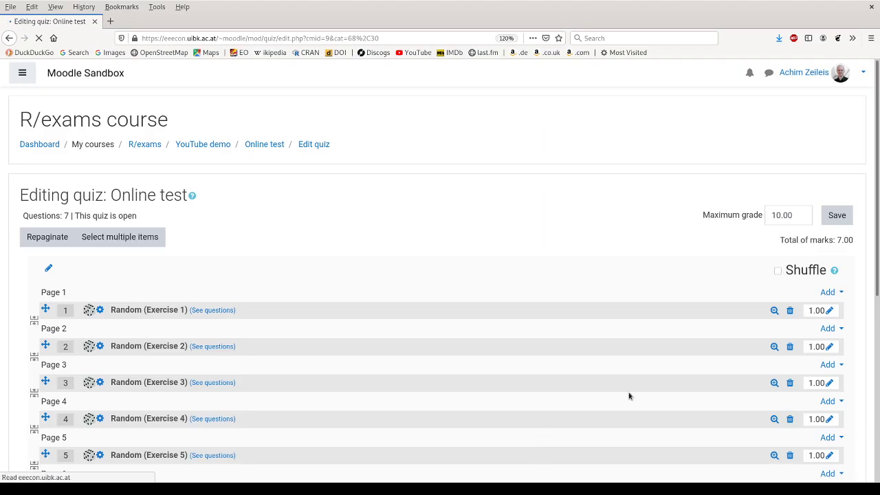
- Save the 10.00 maximum grade, return to the R/exams course page and turn editing off
left_click(837, 216)
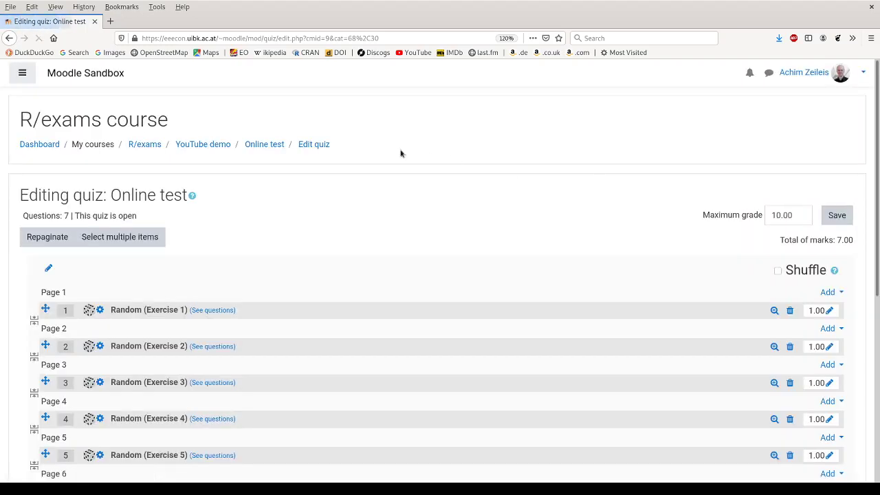
left_click(158, 145)
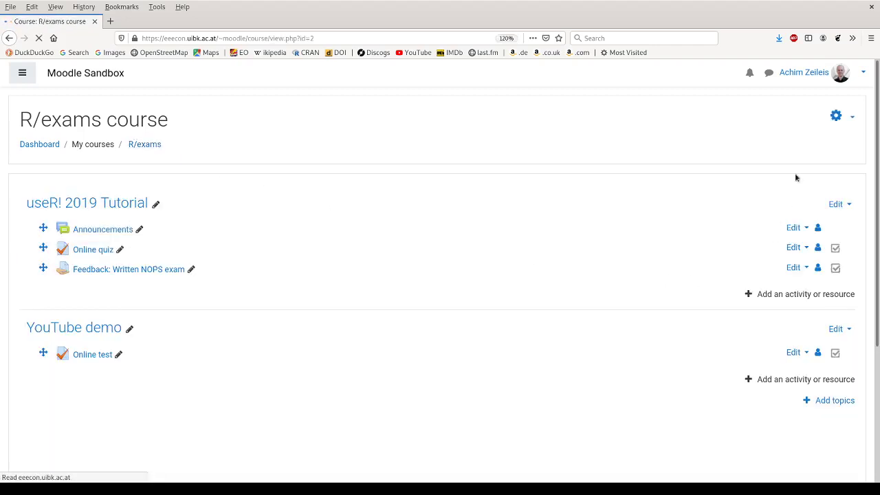
left_click(835, 116)
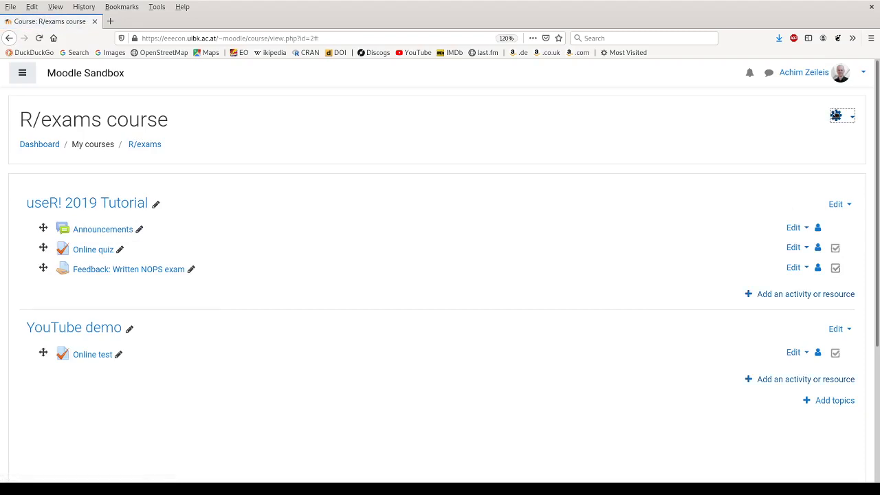
left_click(837, 116)
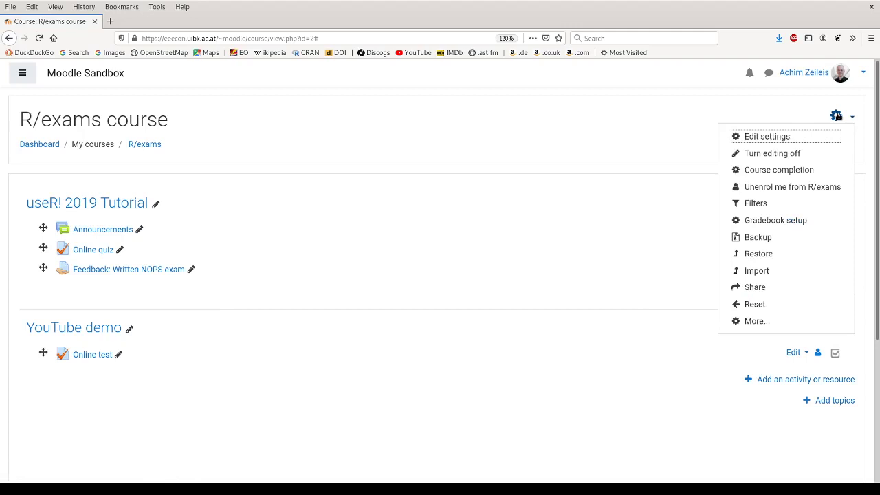
left_click(800, 157)
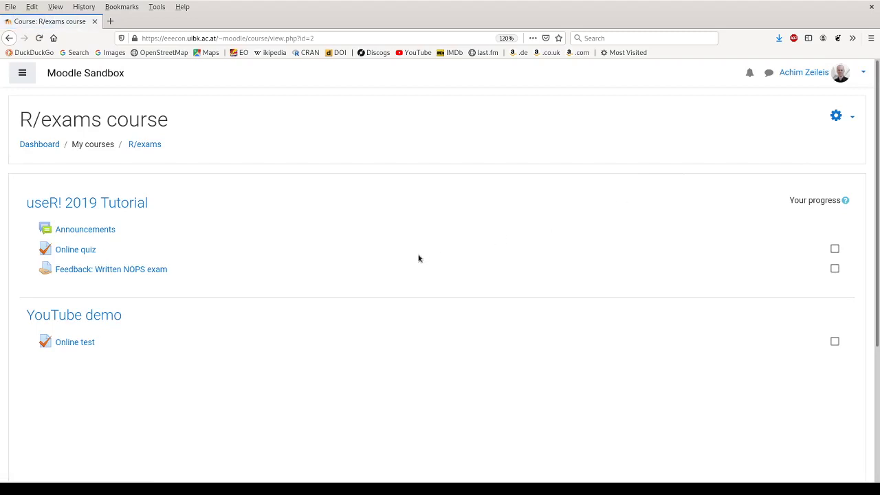
- Start a preview attempt of Online test and answer question 1 with 'Bern'
left_click(70, 343)
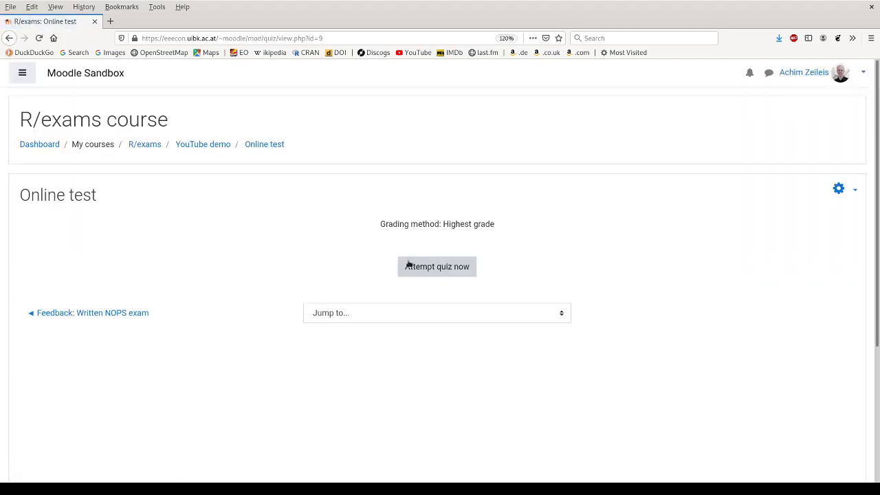
left_click(417, 267)
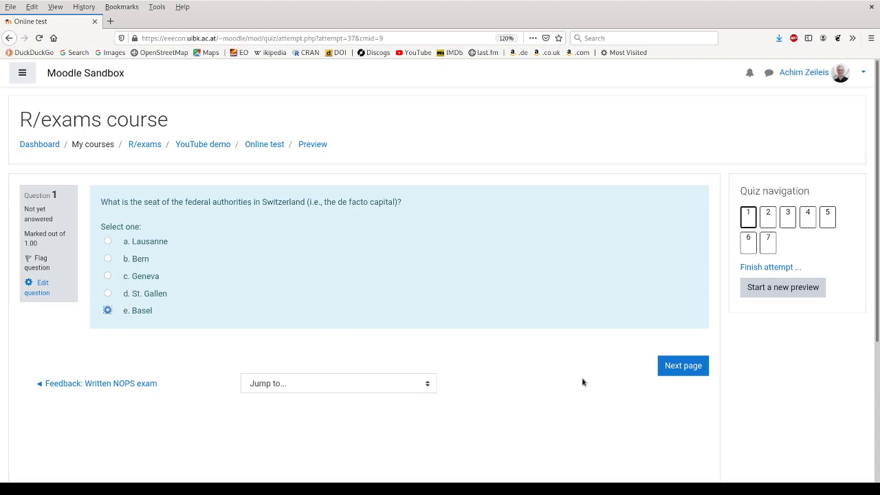
left_click(108, 259)
left_click(669, 370)
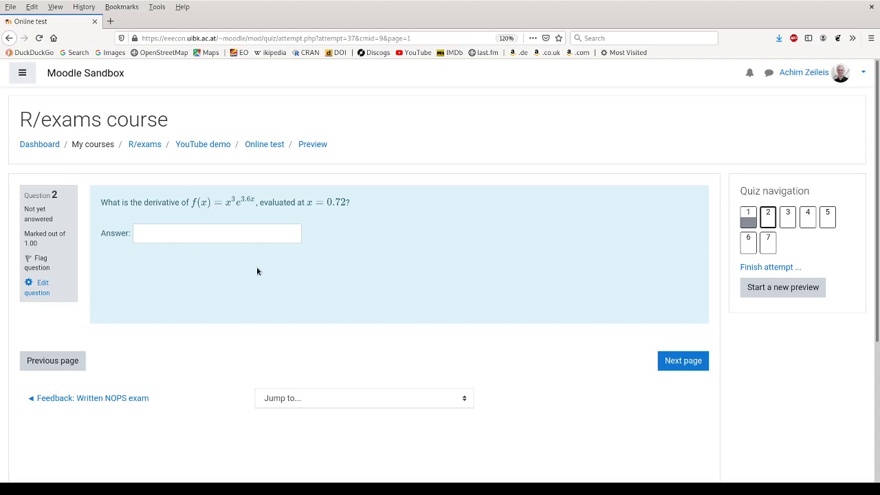
- Answer question 2 with 1.23 and tick options b and c for the t-test question 3
left_click(244, 234)
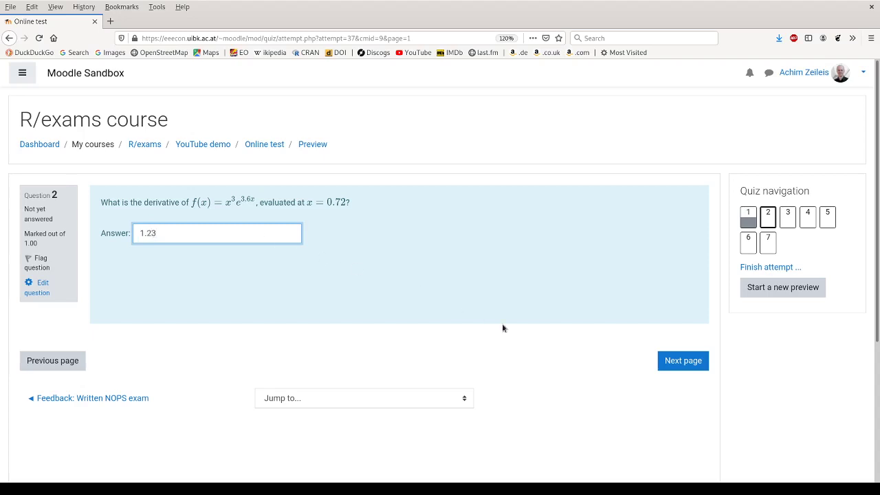
left_click(673, 358)
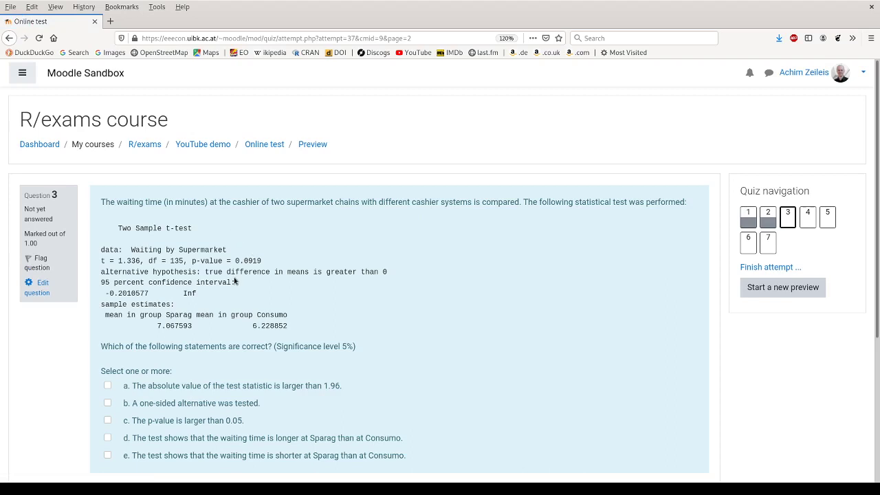
scroll(234, 281, "down", 1)
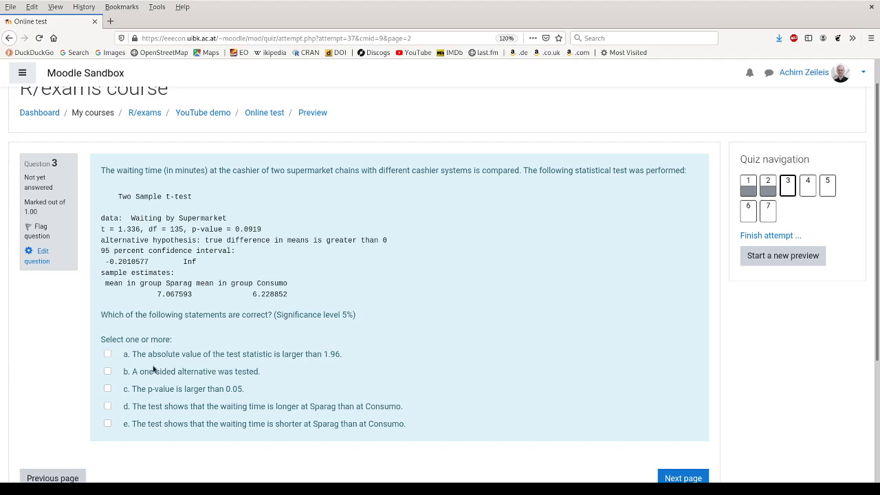
left_click(107, 373)
left_click(107, 389)
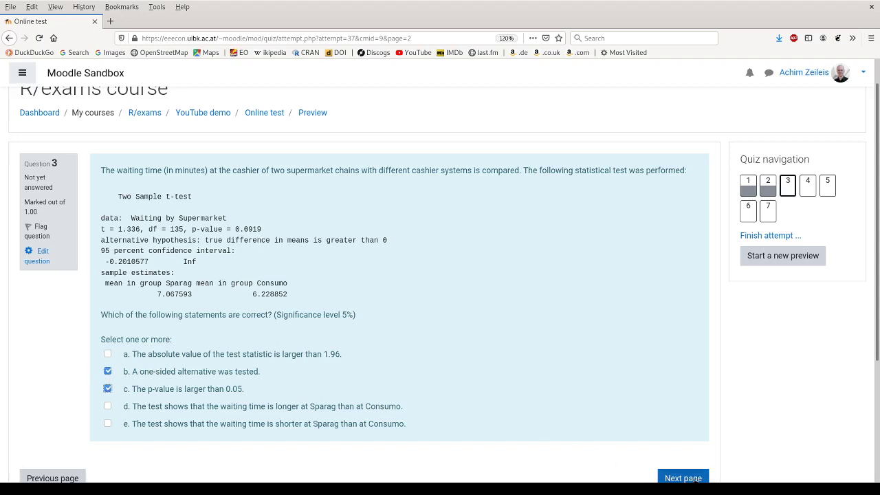
left_click(696, 479)
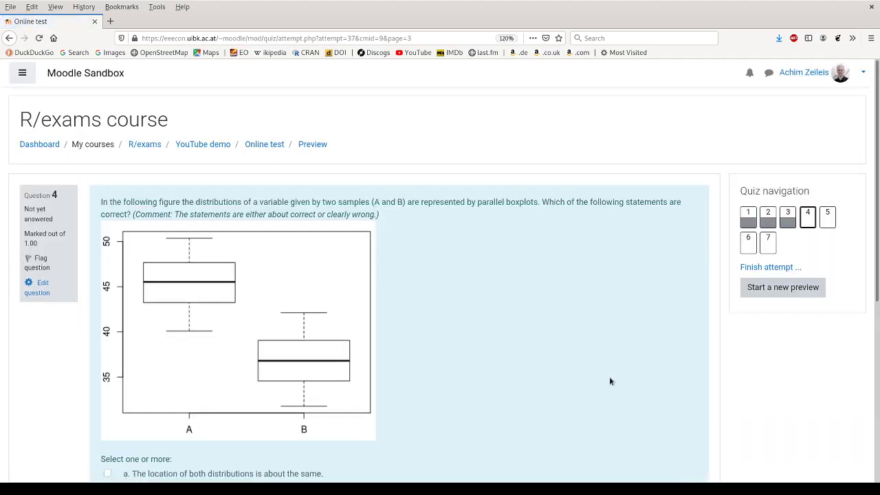
- Mark the no-outliers, similar-skewness and A-symmetric statements as correct for the boxplot question
scroll(610, 382, "down", 3)
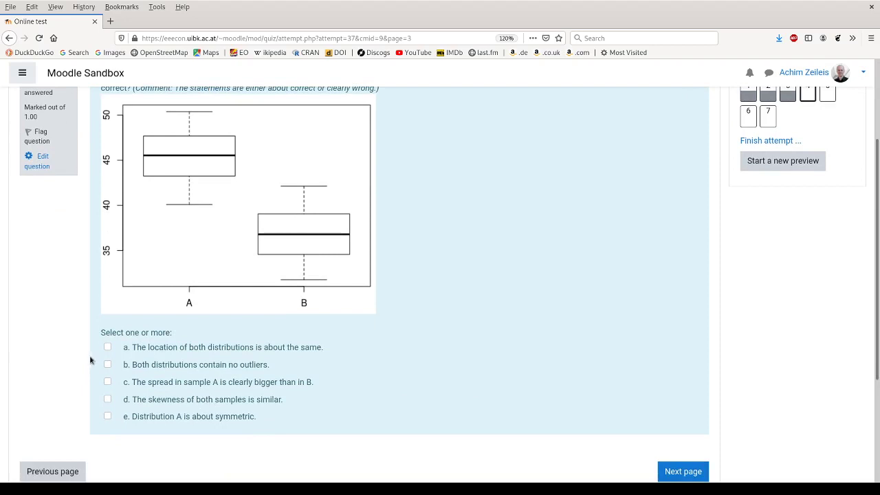
left_click(108, 366)
left_click(108, 401)
left_click(108, 416)
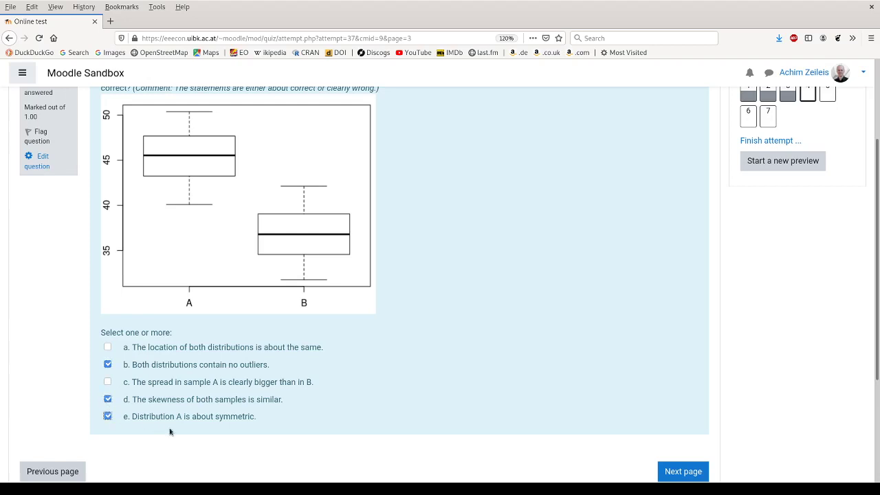
left_click(666, 474)
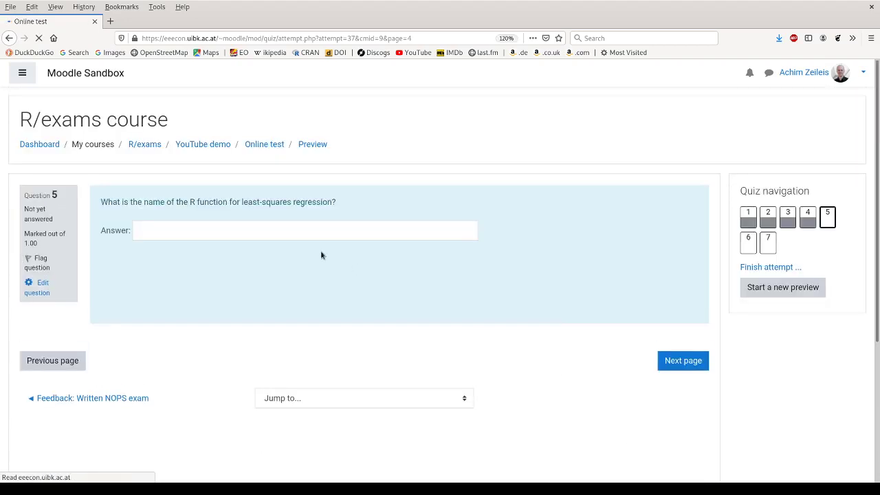
- Answer the least-squares regression question with 'lm' and continue
left_click(256, 232)
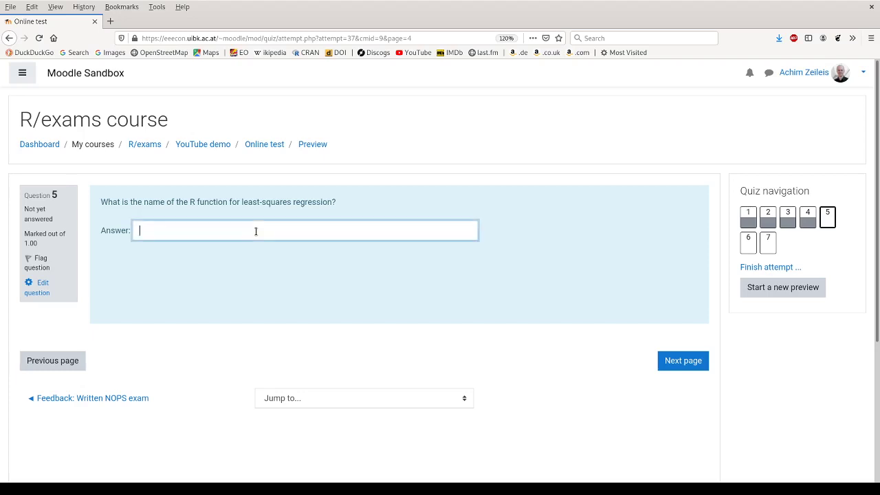
type("lm")
left_click(667, 361)
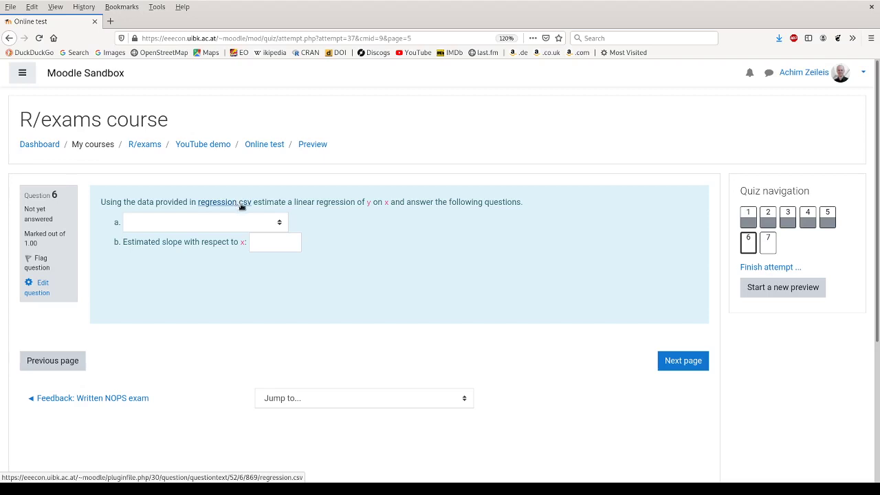
- In question 6, choose 'y increases significantly with x' and enter 0.8 as the slope
left_click(251, 222)
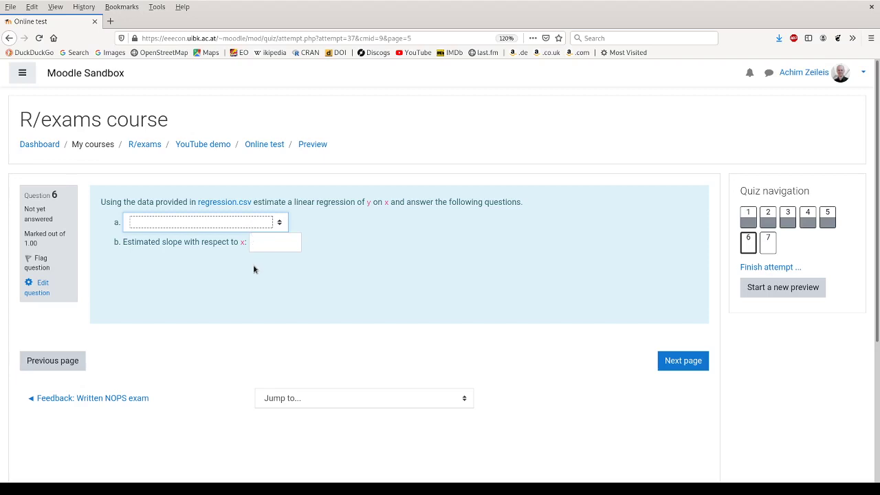
key("Down")
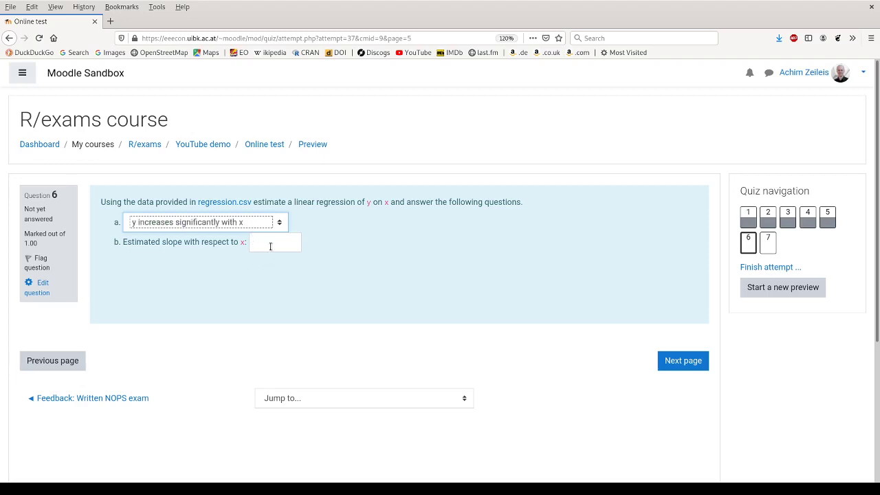
left_click(270, 246)
type("0.8")
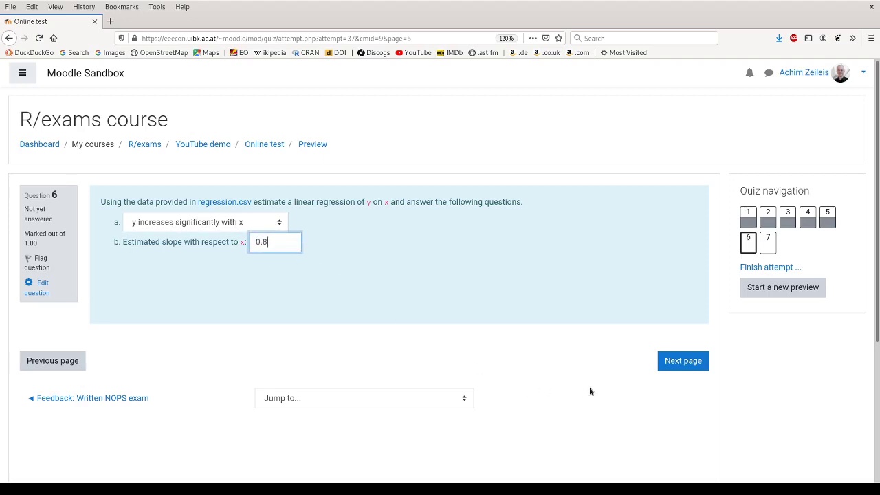
- On the last page, enter 10, 20, 30 in the fourfold table's E row
left_click(672, 365)
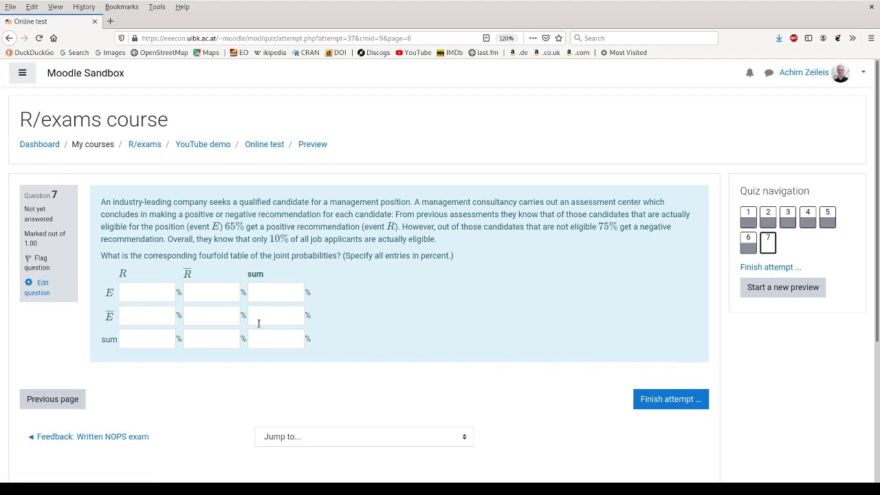
left_click(155, 295)
type("10")
key("Tab")
type("20")
key("Tab")
type("30")
key("Tab")
- Enter 40, 30, 70 and 50, 50, 100 in the remaining rows and finish the attempt
left_click(163, 318)
type("40")
key("Tab")
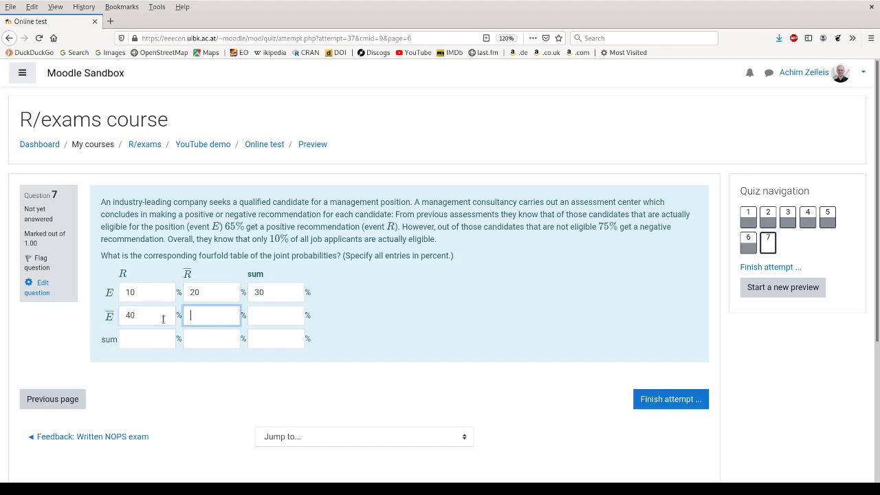
type("30")
key("Tab")
type("70")
key("Tab")
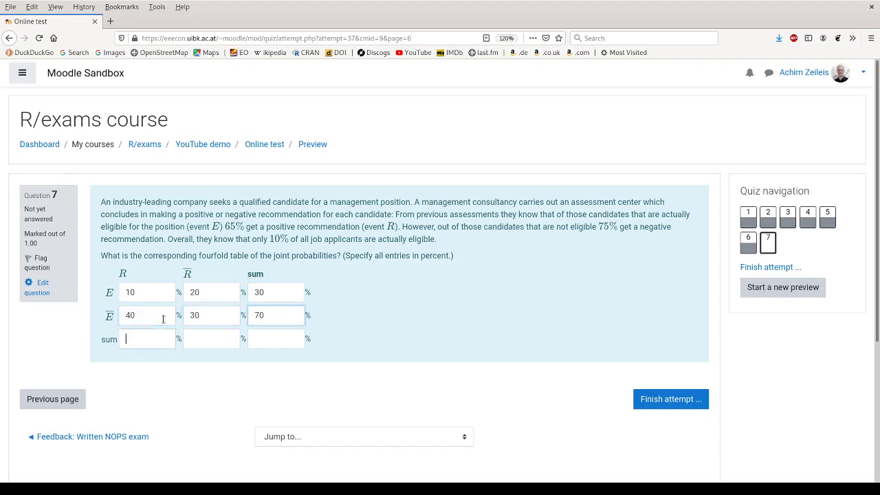
type("50")
key("Tab")
type("50")
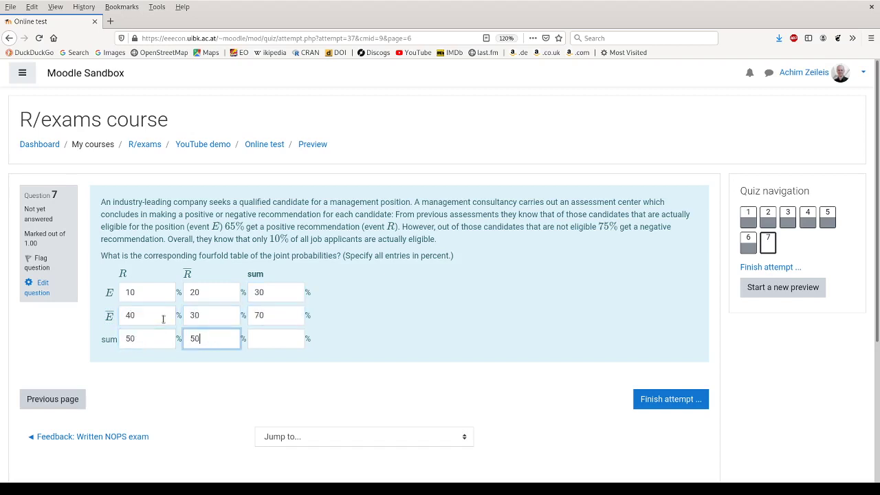
key("Tab")
type("100")
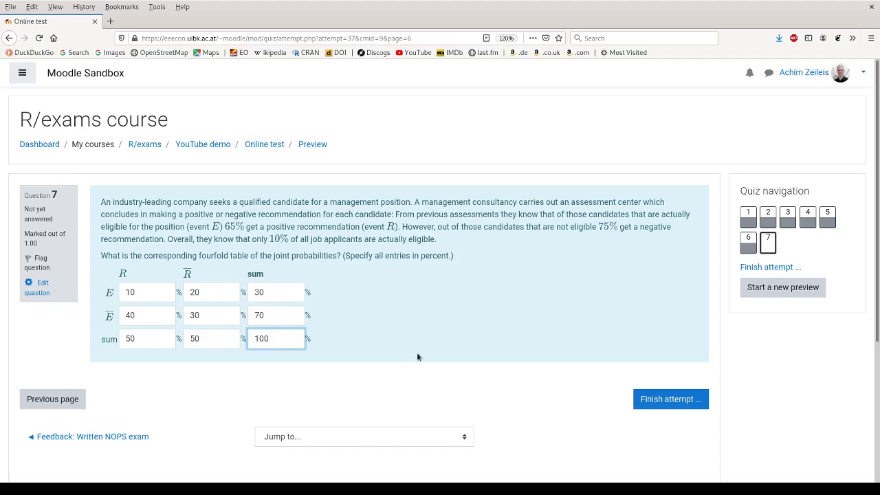
left_click(649, 398)
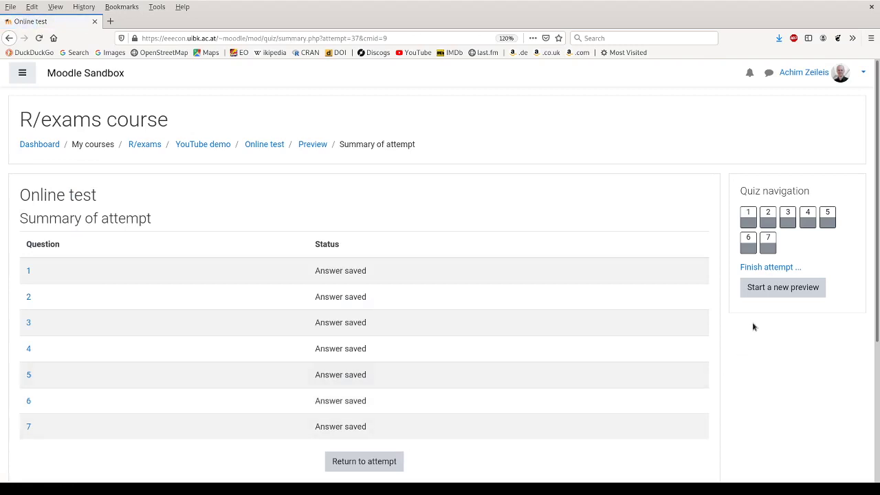
- Submit and confirm all answers, giving 4.61/7.00 marks and a grade of 6.59 out of 10.00
left_click(772, 267)
scroll(669, 231, "down", 2)
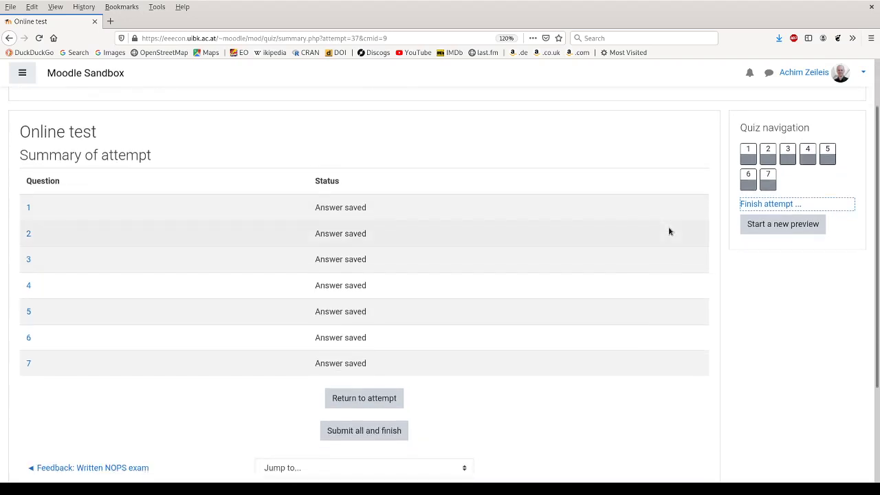
left_click(342, 434)
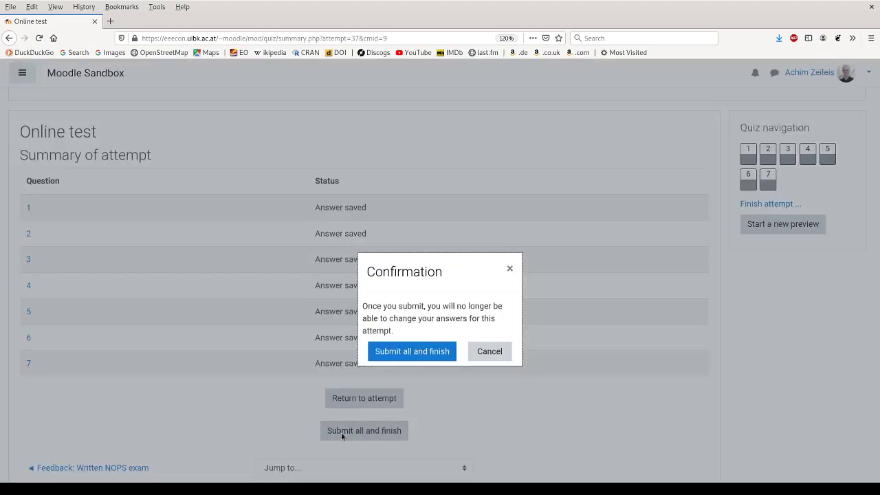
left_click(427, 352)
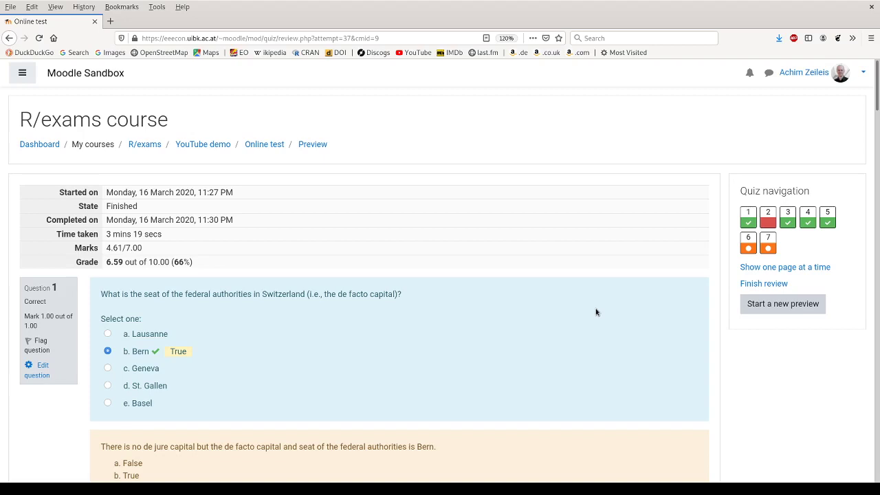
scroll(596, 312, "down", 3)
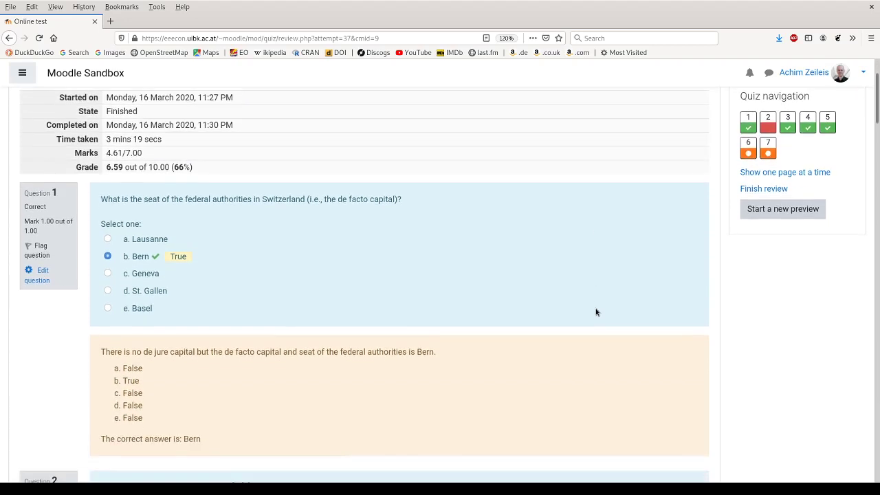
scroll(596, 312, "down", 6)
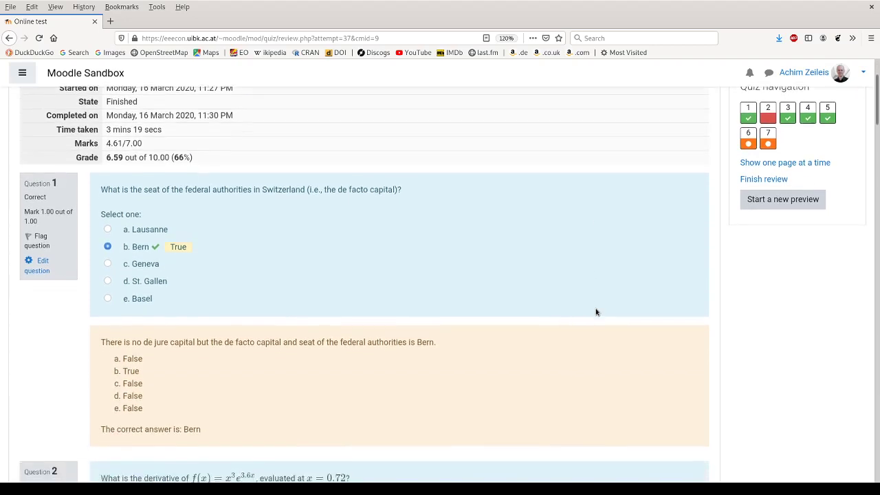
scroll(596, 312, "down", 2)
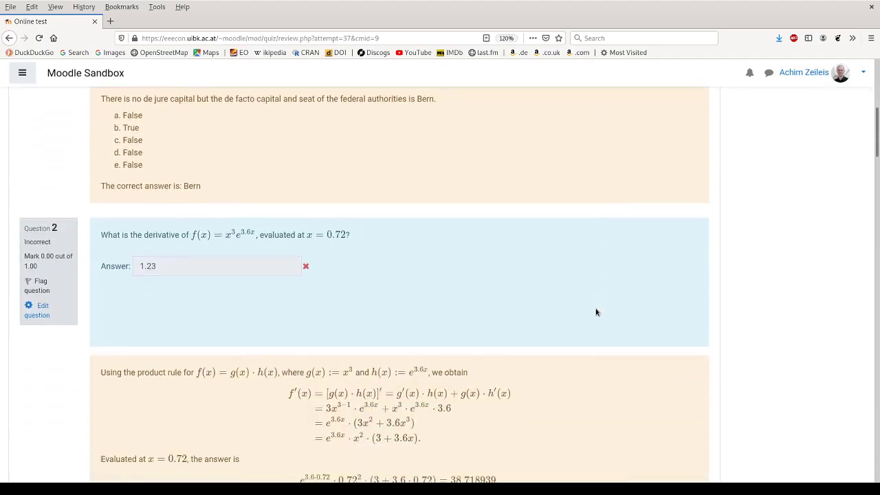
scroll(596, 312, "down", 3)
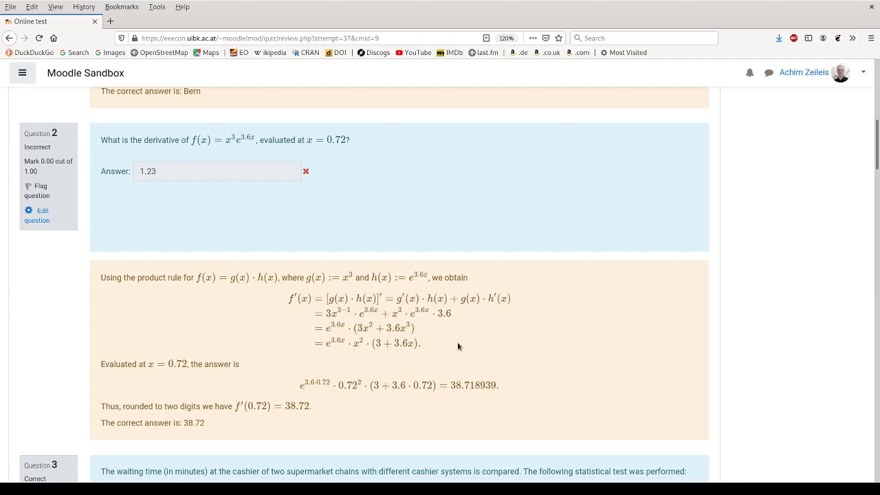
scroll(455, 343, "down", 5)
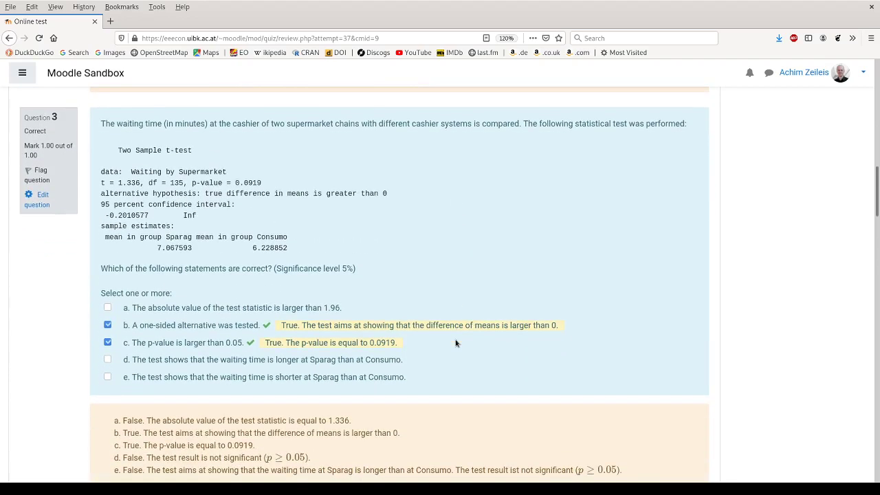
scroll(455, 343, "down", 6)
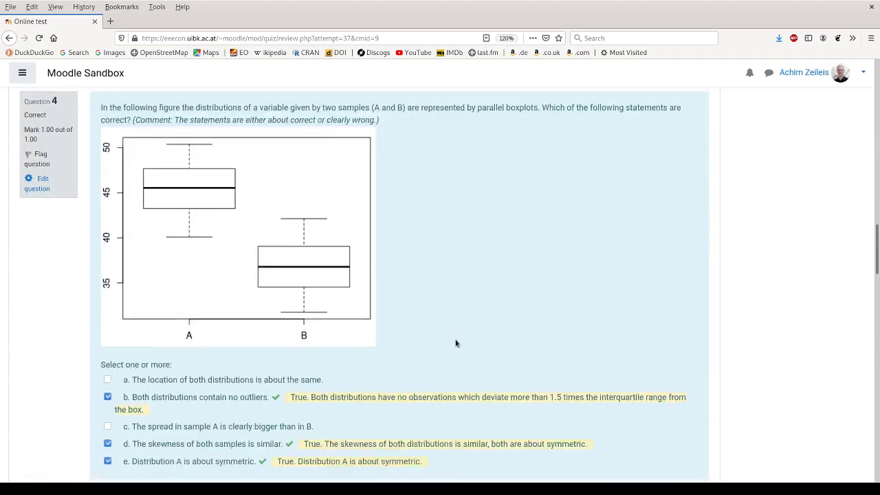
scroll(455, 343, "down", 10)
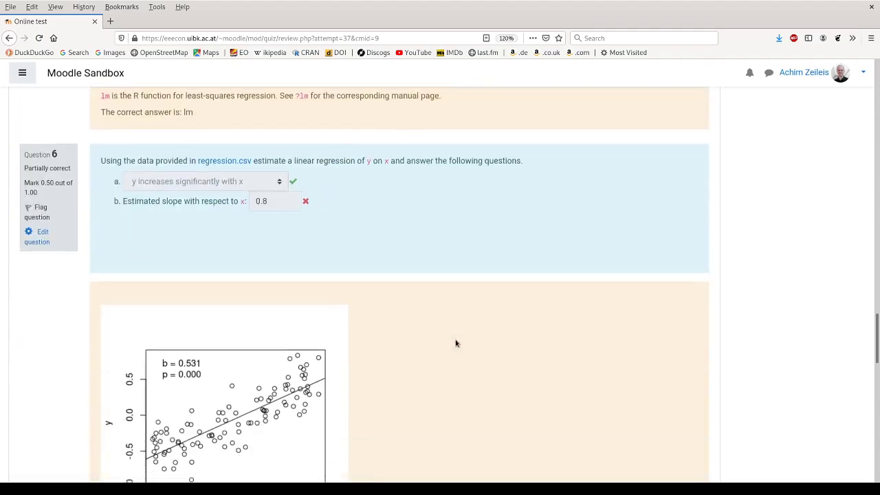
scroll(455, 343, "down", 3)
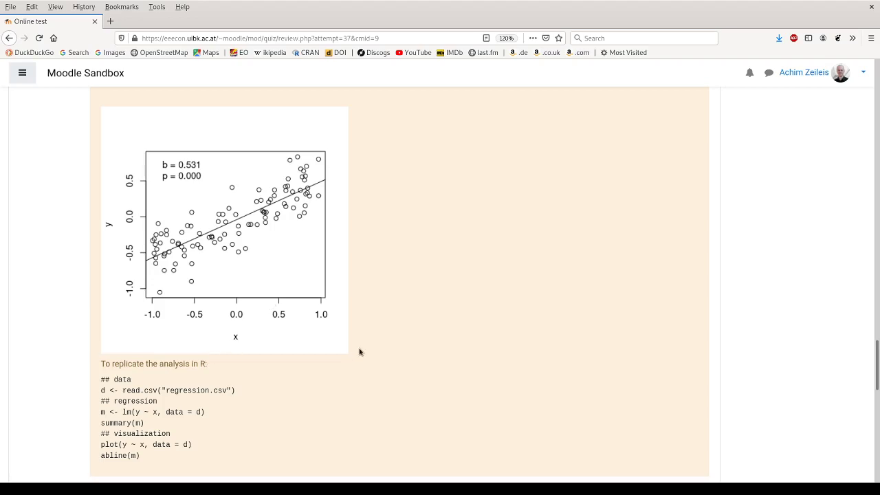
scroll(359, 352, "down", 2)
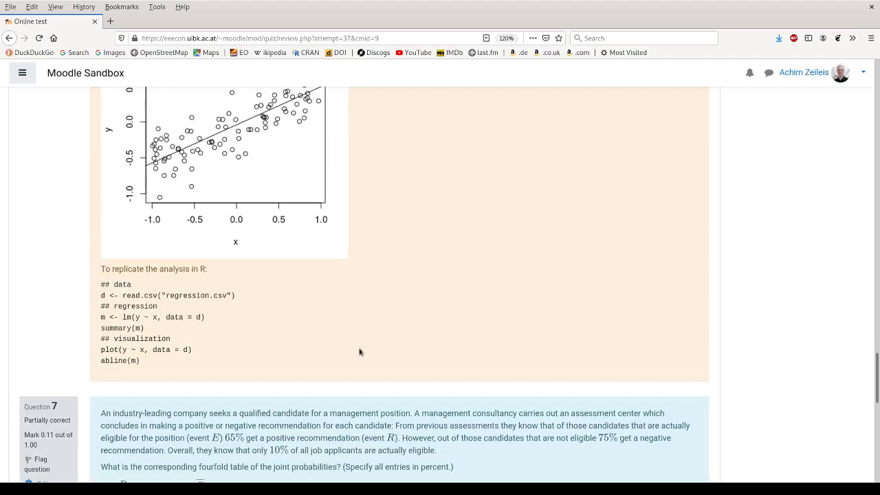
scroll(359, 352, "up", 20)
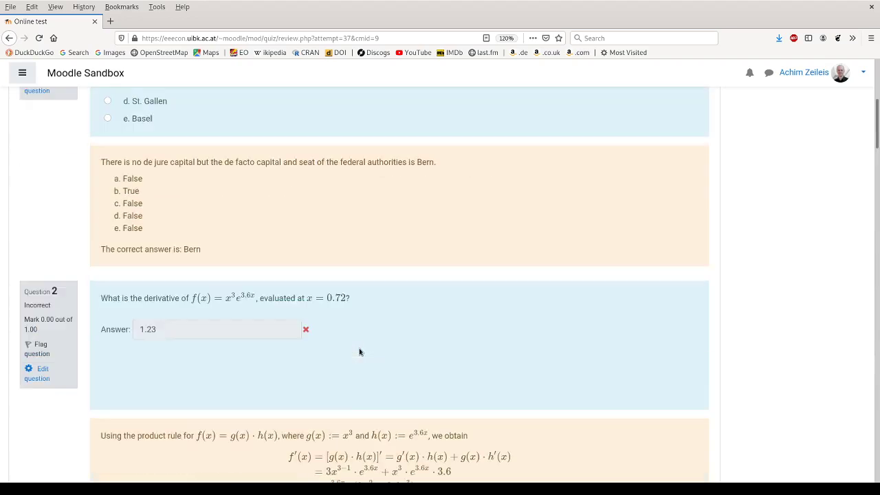
scroll(359, 353, "up", 5)
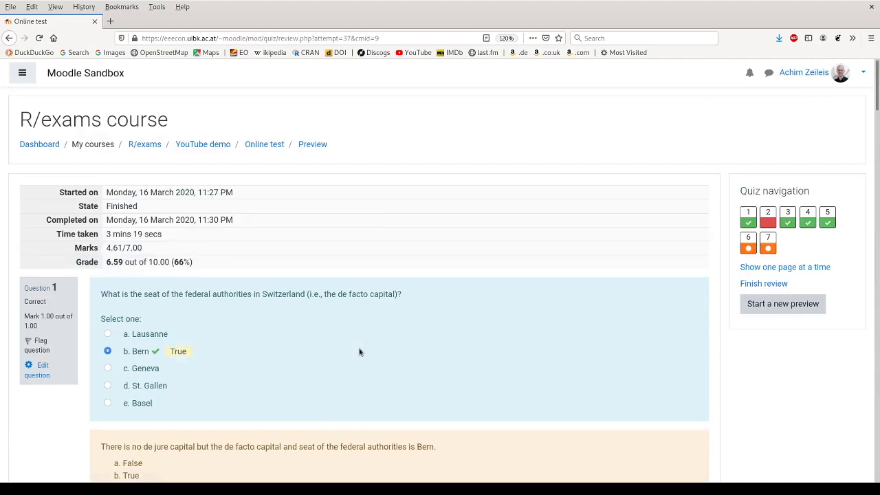